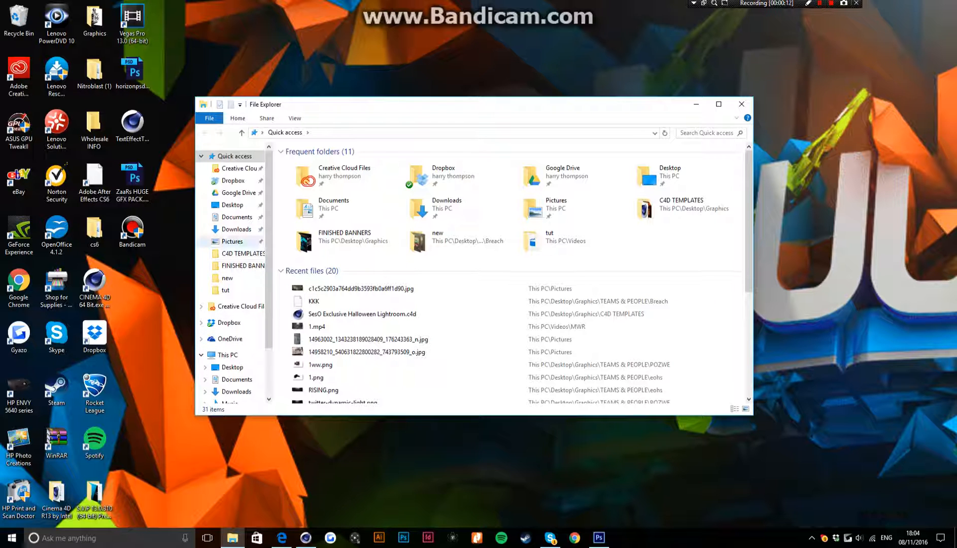
click(451, 208)
click(565, 176)
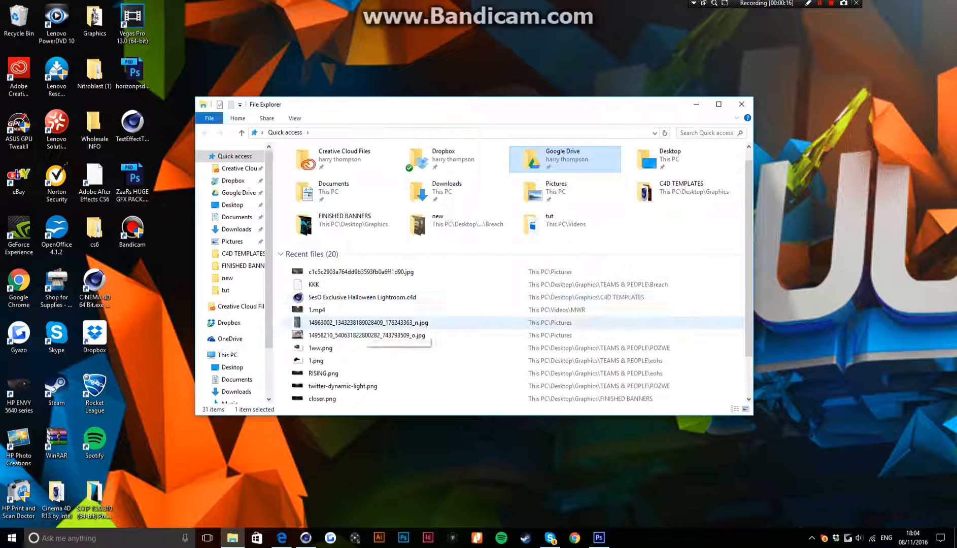
scroll(385, 325, down, 3)
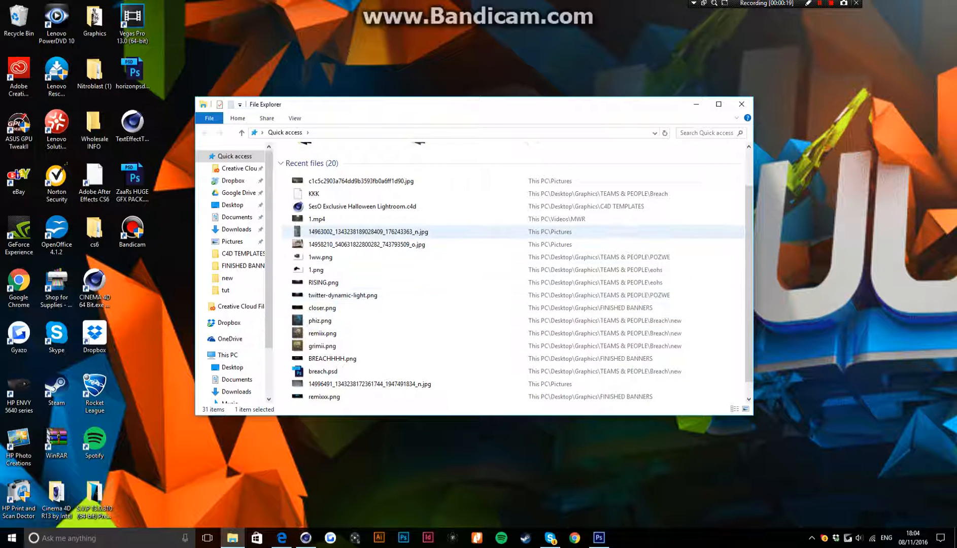
scroll(529, 317, down, 1)
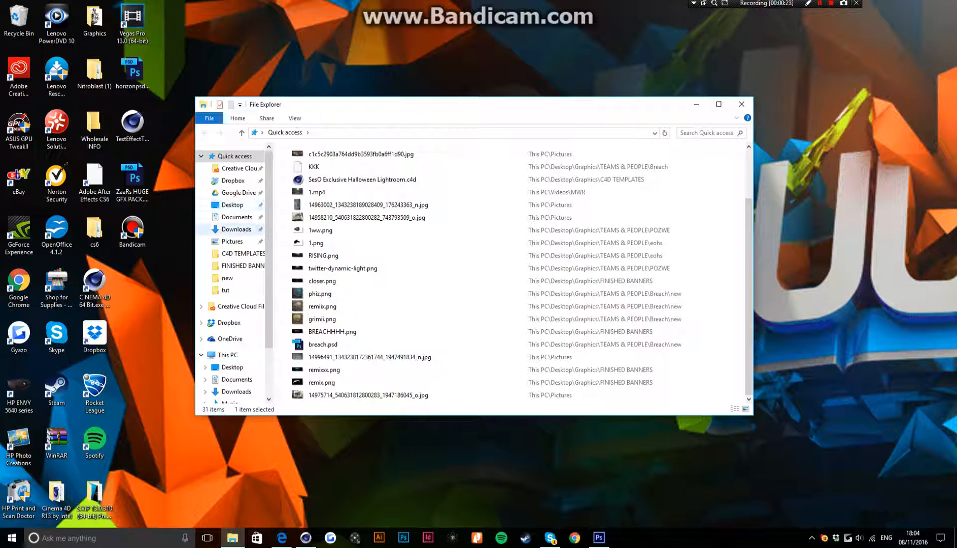
Open the twitter-dynamic-light.png banner from the Desktop folder path Graphics, TEAMS & PEOPLE, POZWE.
click(232, 366)
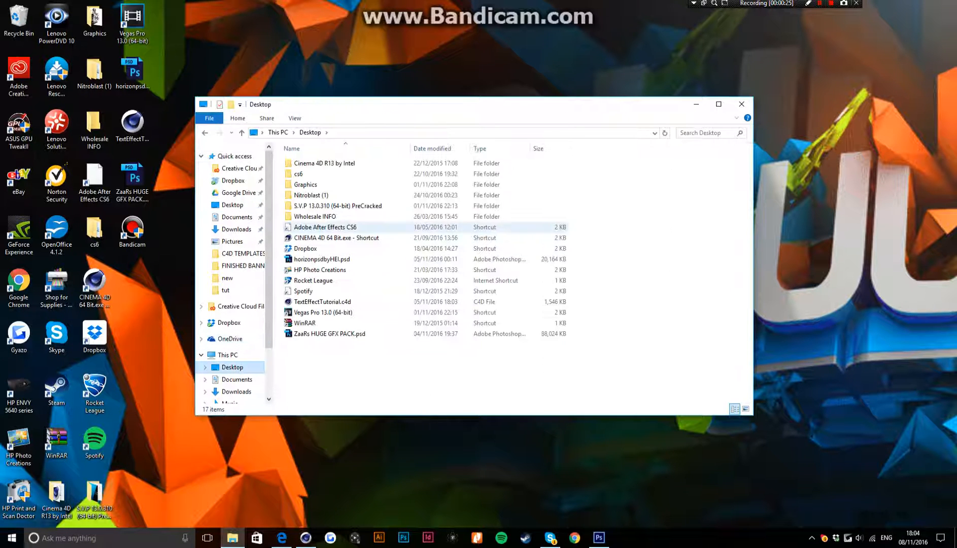
double_click(305, 185)
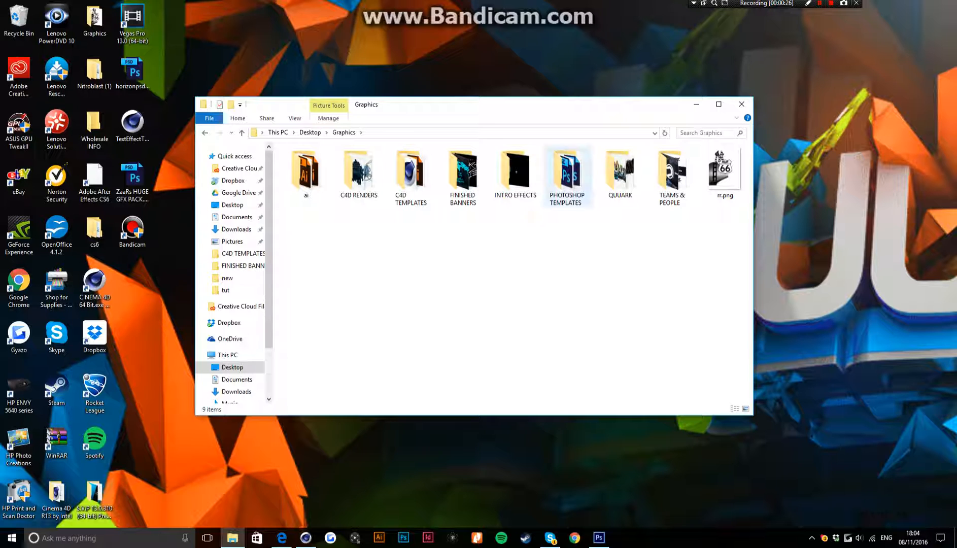
double_click(671, 175)
double_click(304, 259)
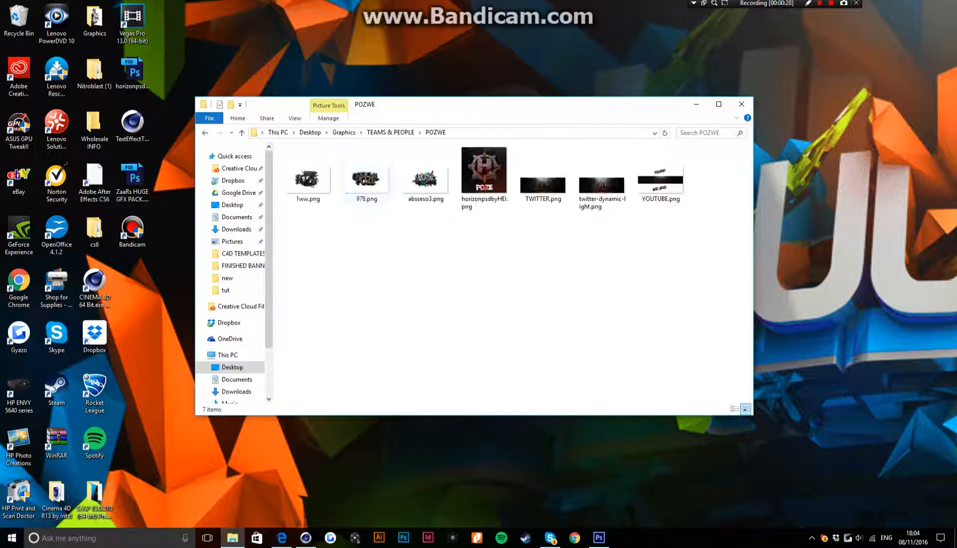
click(601, 180)
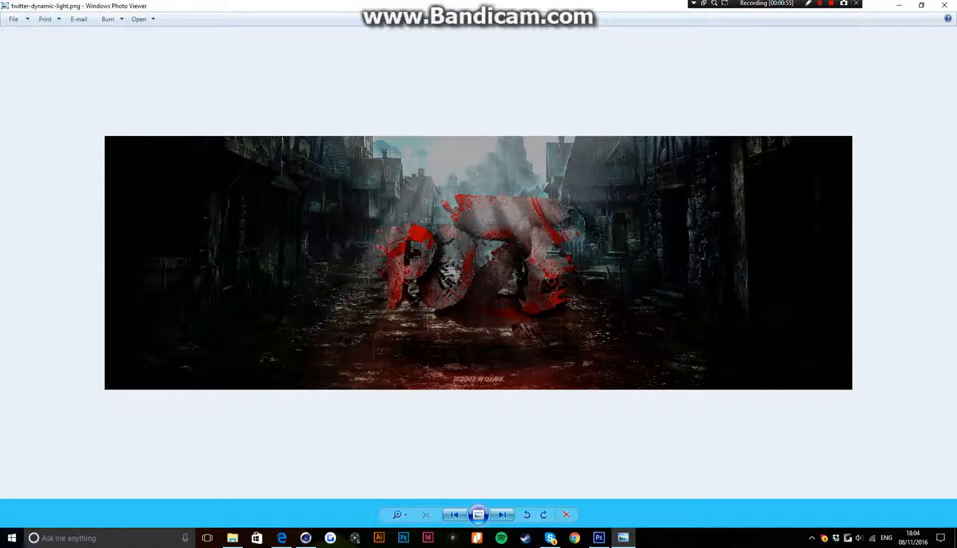
View the twitter-dynamic-light.png banner slightly enlarged, and close the image and its folder window.
click(396, 514)
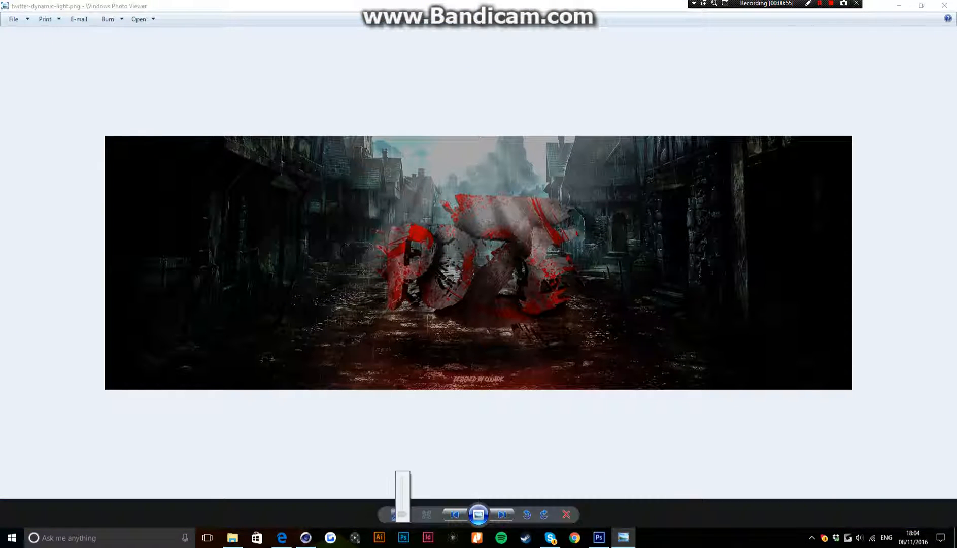
drag(402, 514, 402, 512)
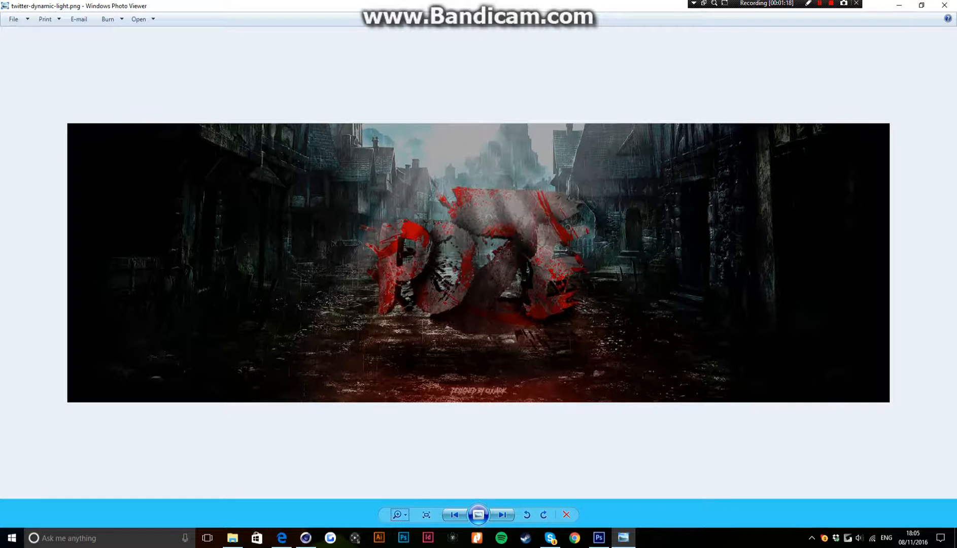
click(944, 5)
click(741, 103)
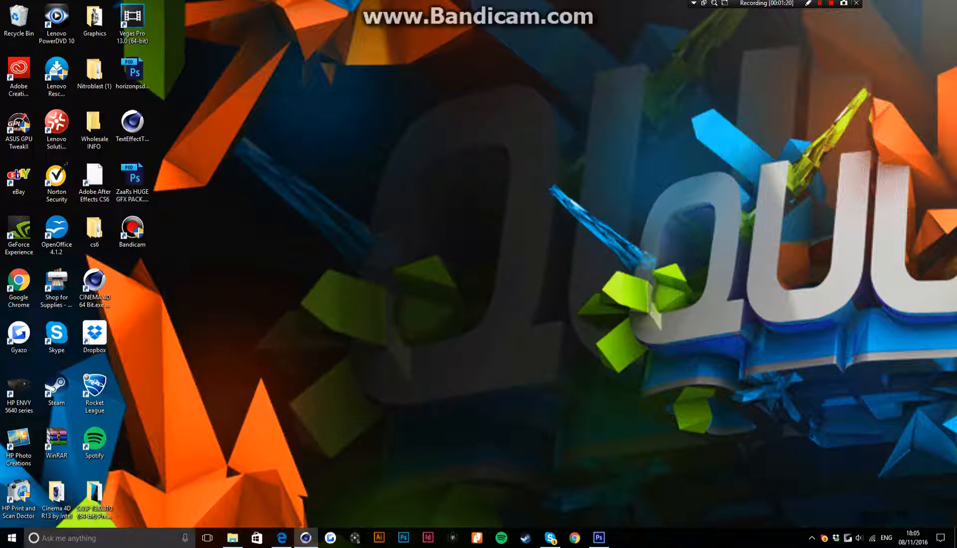
Bring up the SesO Exclusive Halloween Lightroom scene in Cinema 4D, checking the open GFX pack in Photoshop along the way.
click(306, 537)
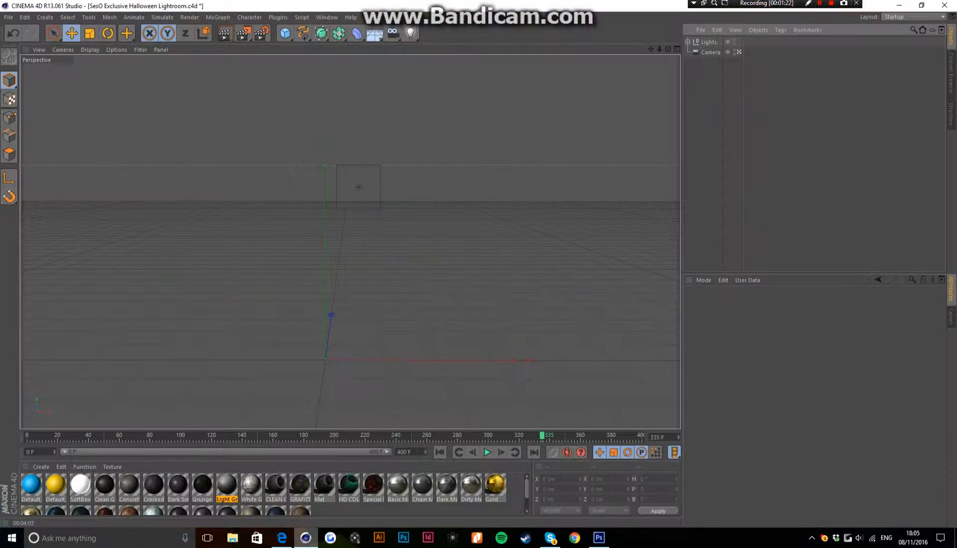
click(599, 537)
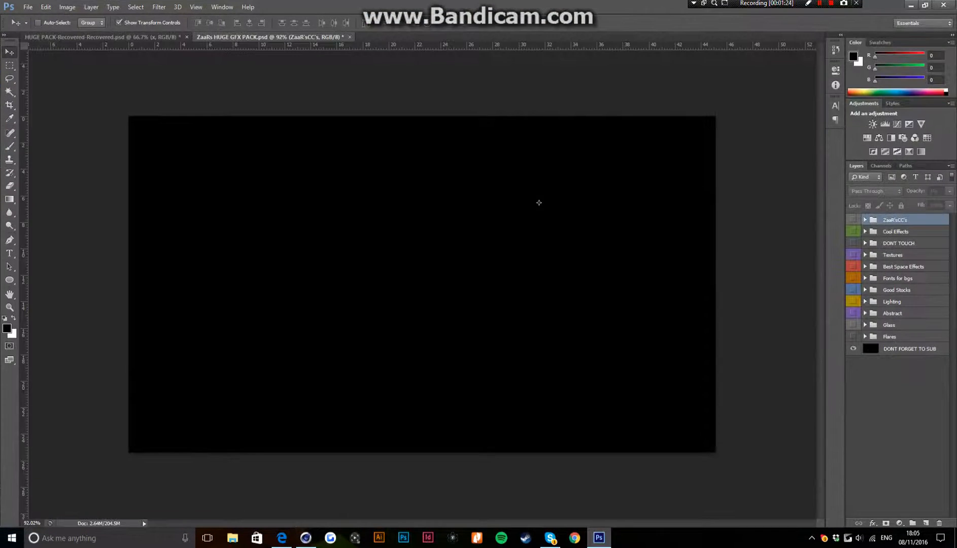
key(alt+Tab)
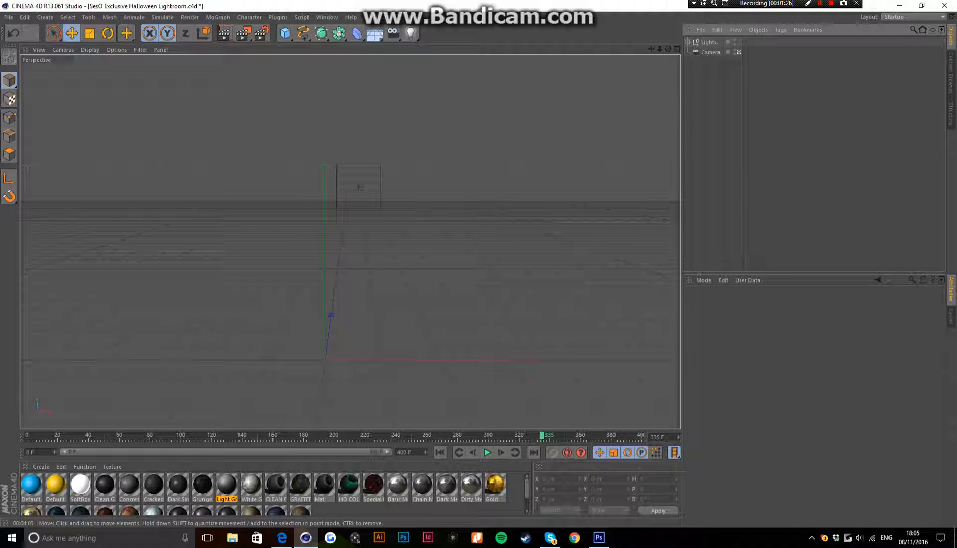
alt+drag(349, 242, 354, 244)
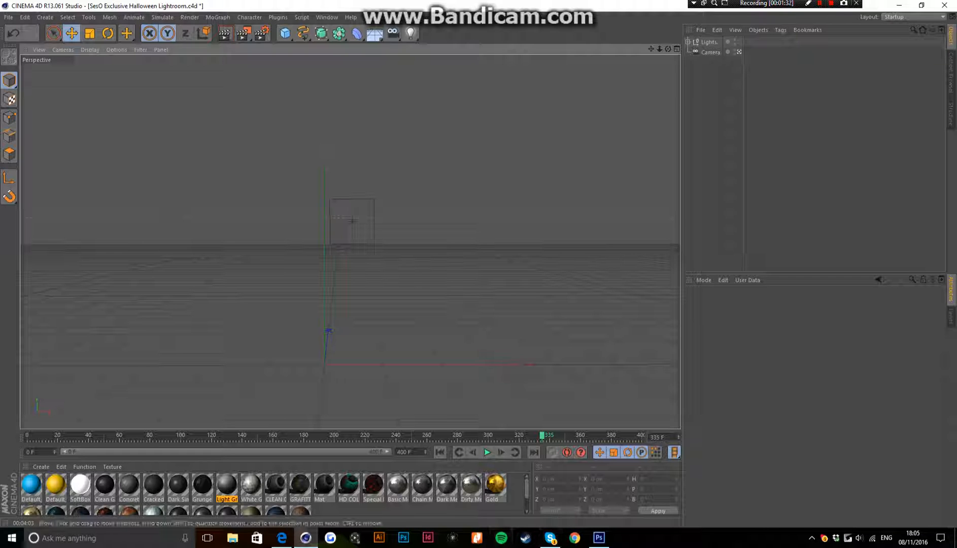
click(217, 16)
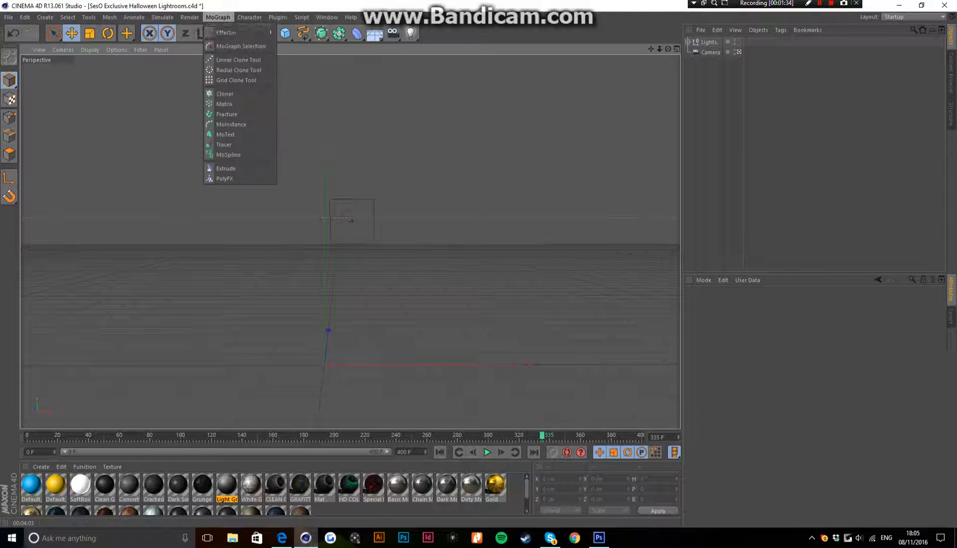
click(218, 17)
click(217, 16)
mouse_move(238, 32)
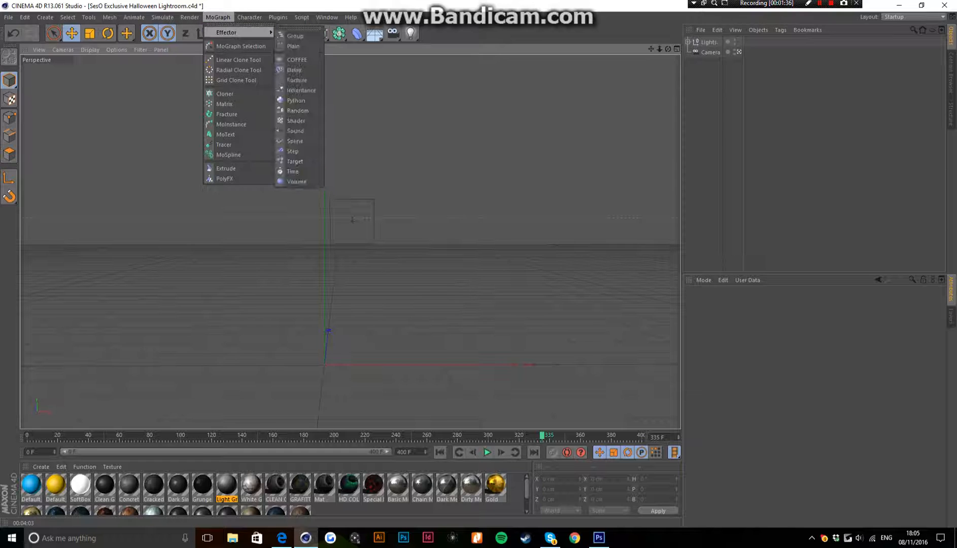
click(297, 110)
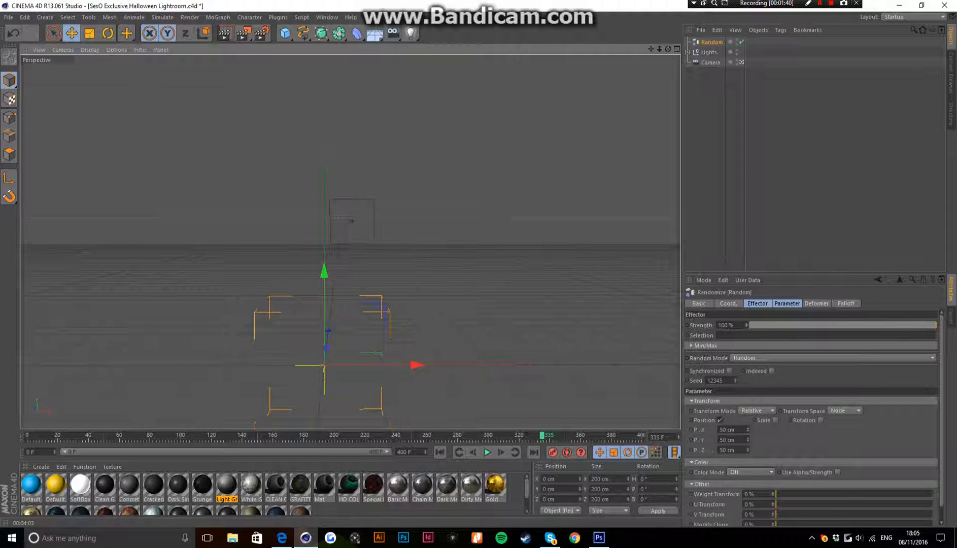
drag(325, 365, 446, 242)
key(Delete)
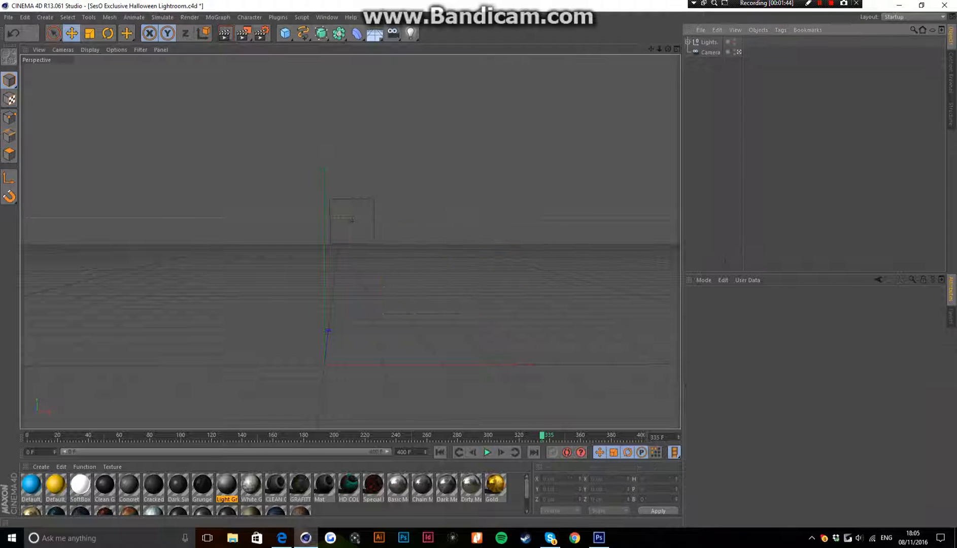
Add a MoText object and move it to about X -180 cm, Y 159 cm.
click(217, 17)
click(225, 133)
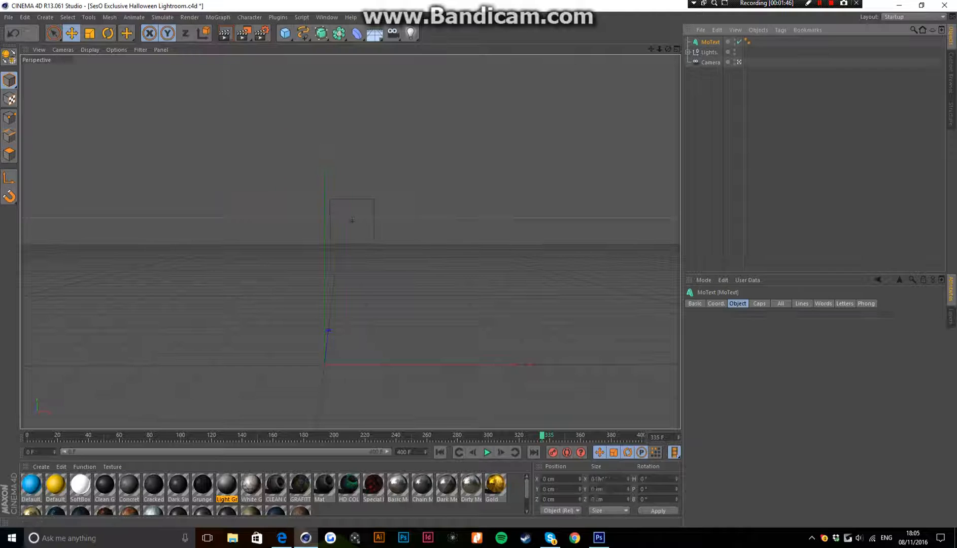
drag(324, 365, 218, 271)
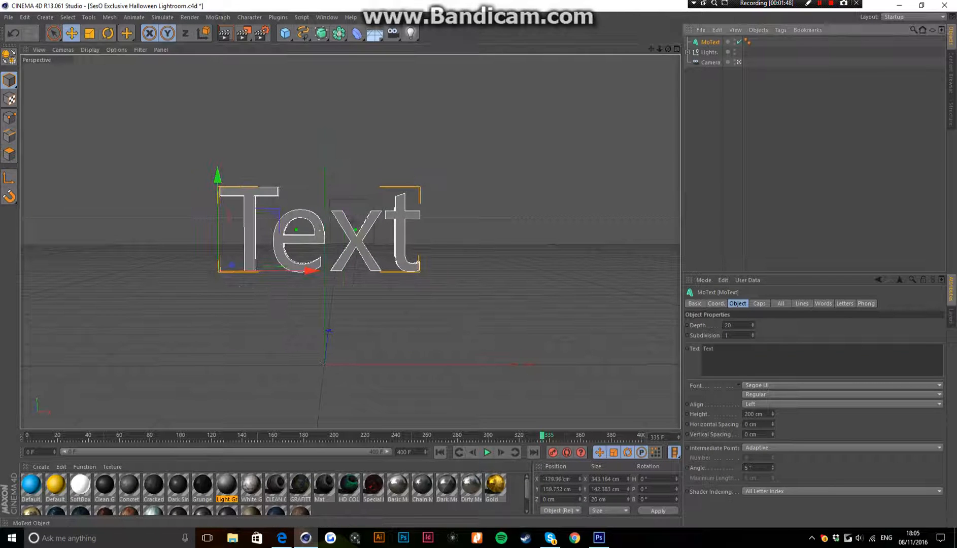
Check the Twitter messages in the browser and replace the MoText placeholder text with MYERZ in Cinema 4D.
drag(714, 348, 703, 348)
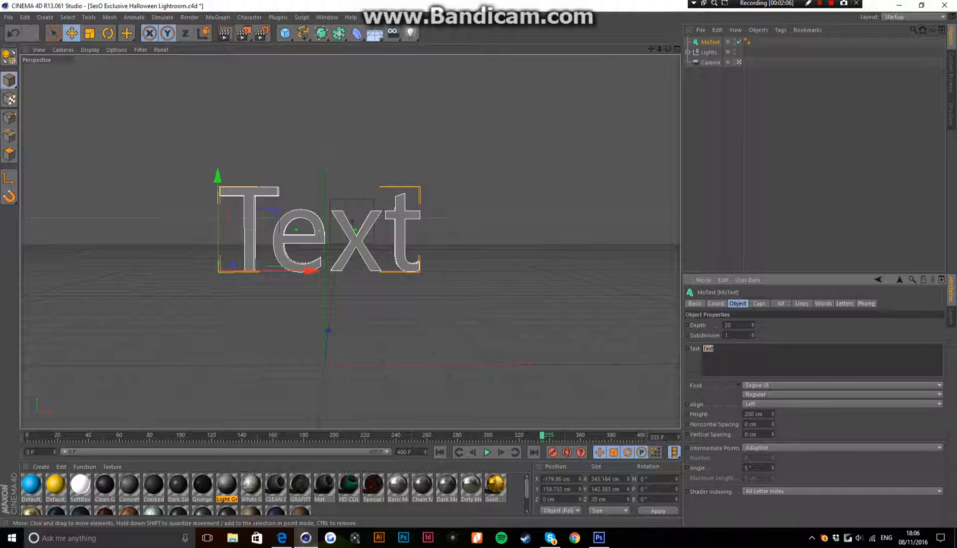
click(282, 537)
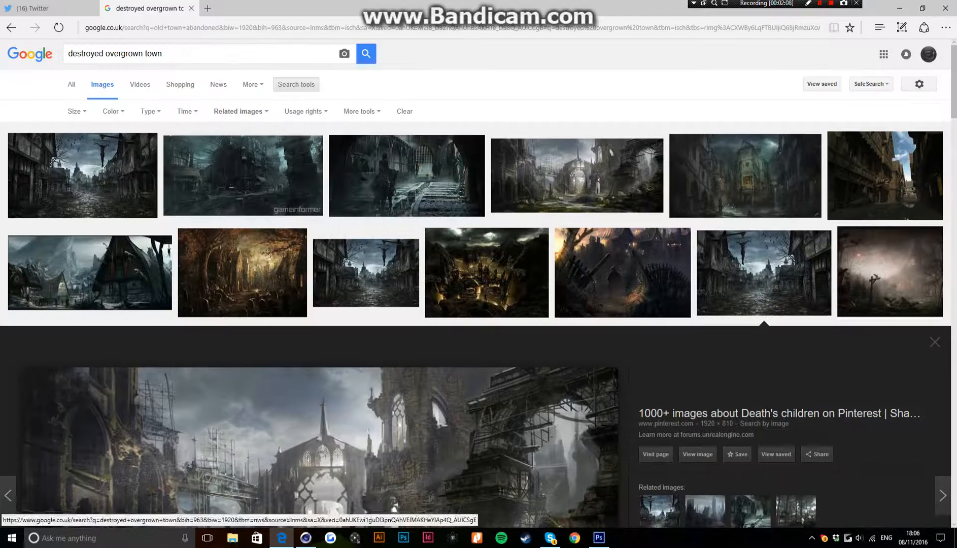
click(32, 8)
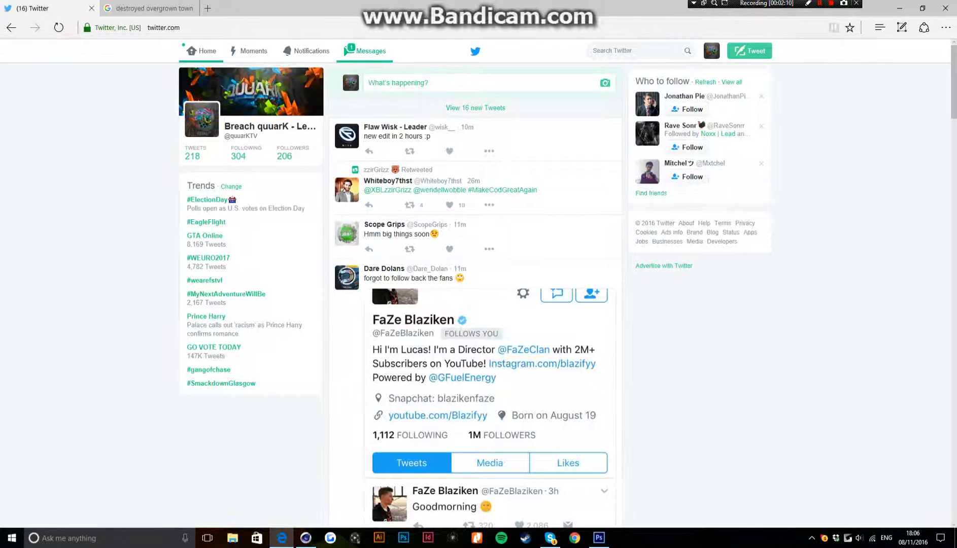
click(363, 51)
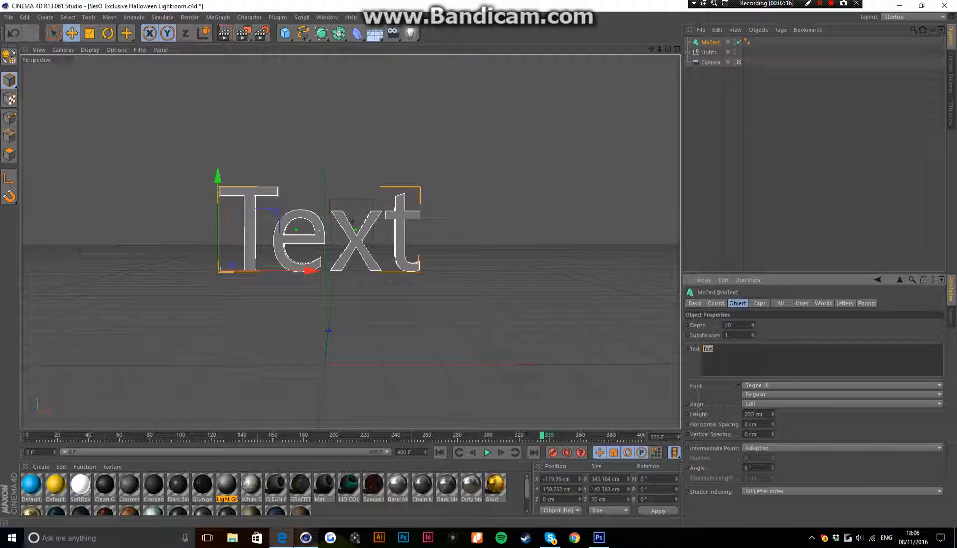
click(306, 537)
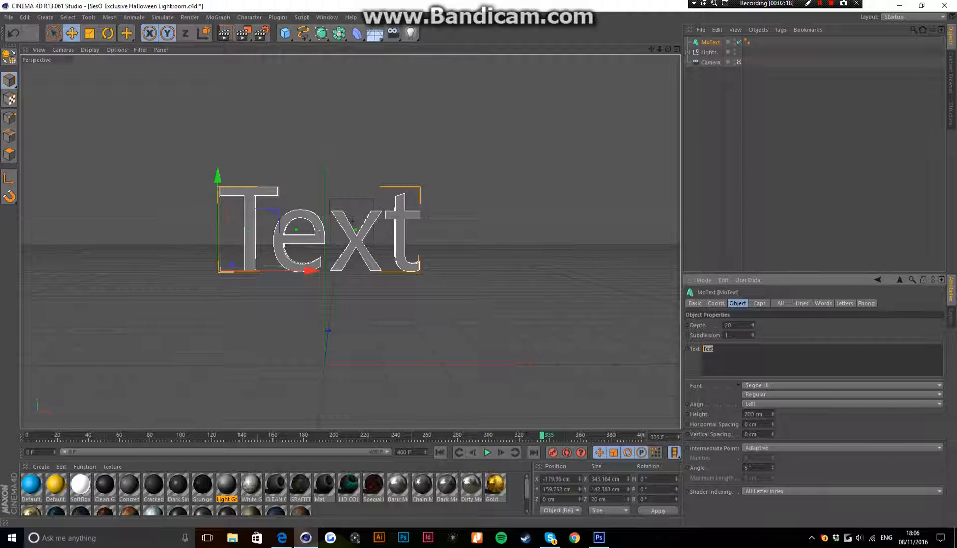
text(MYERZ)
click(218, 270)
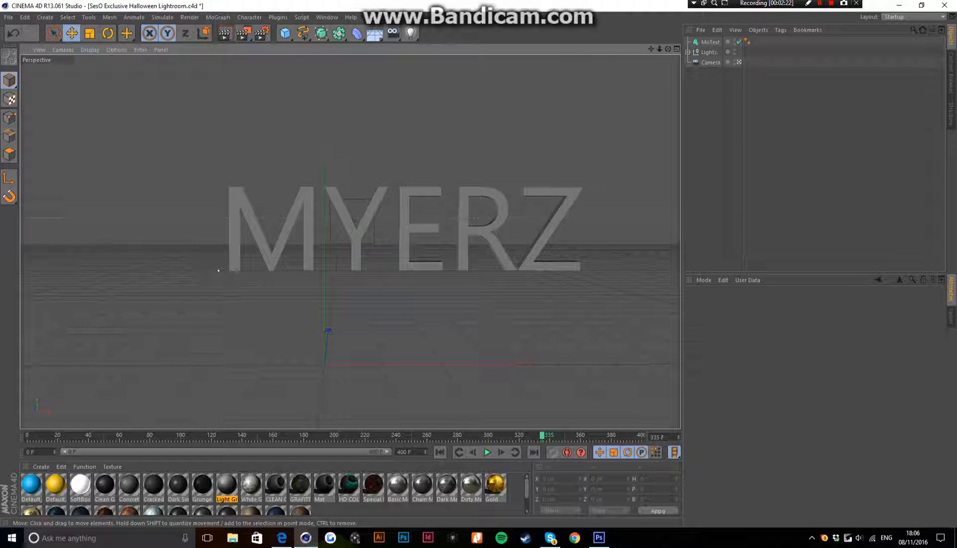
Set the MYERZ text's font to Oh No and move it to about X -221 cm, Y 159 cm.
click(709, 42)
drag(278, 208, 208, 204)
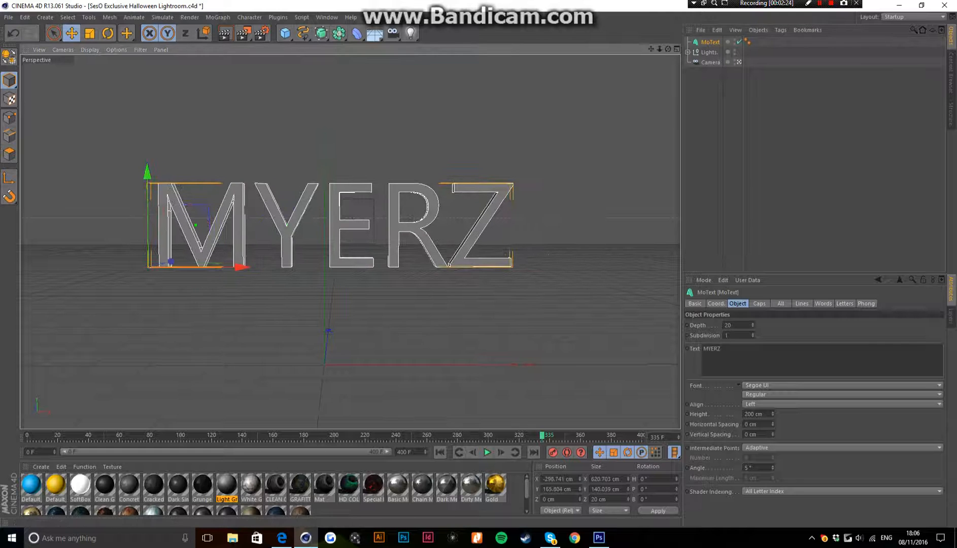
click(842, 385)
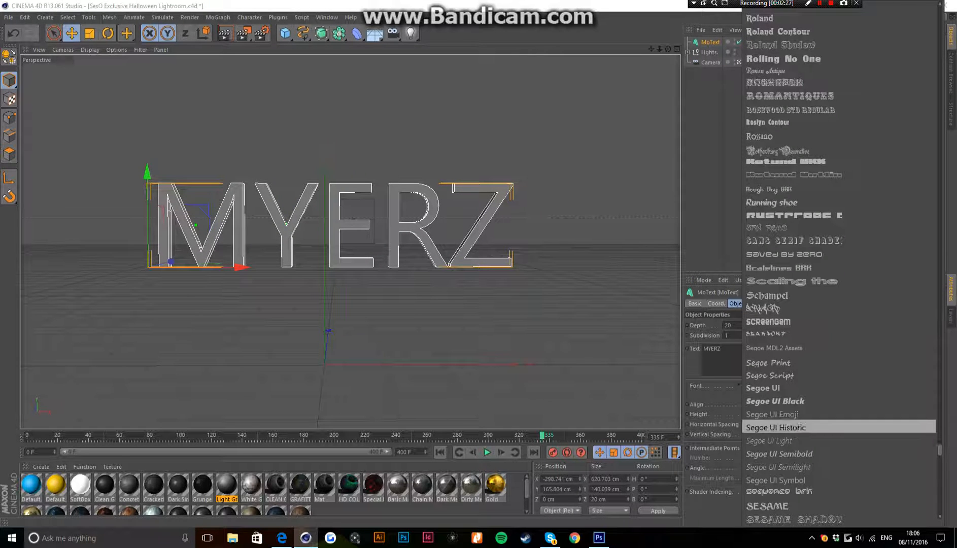
scroll(800, 451, up, 15)
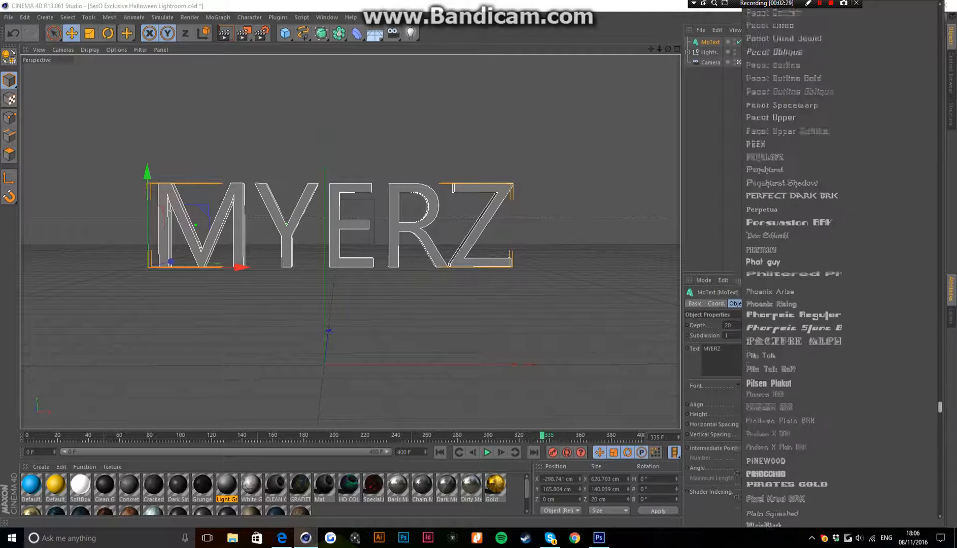
scroll(840, 269, up, 15)
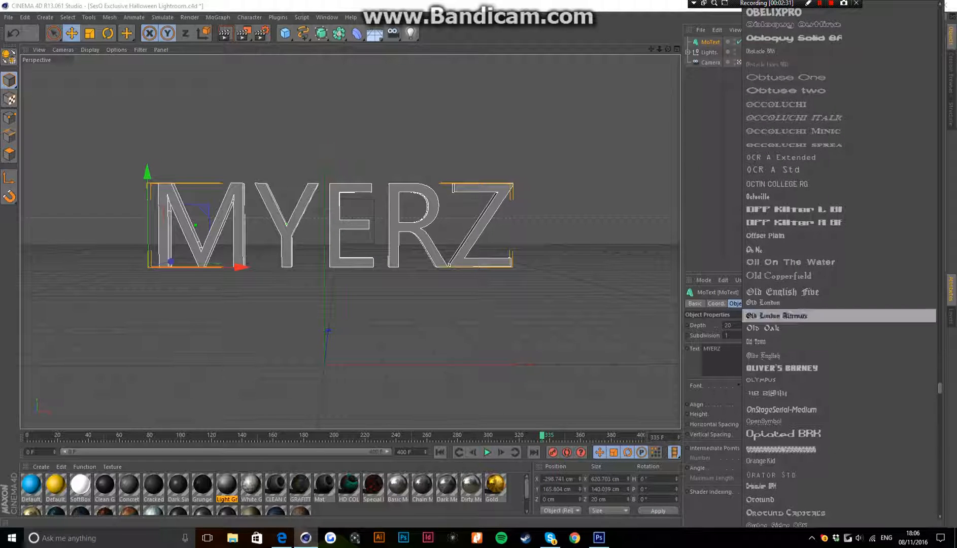
click(755, 250)
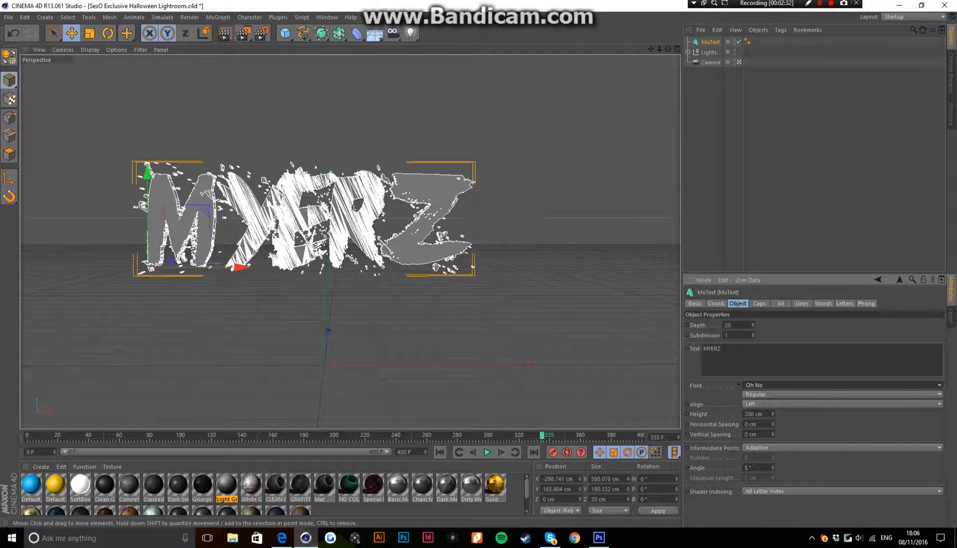
key(ctrl+shift+a)
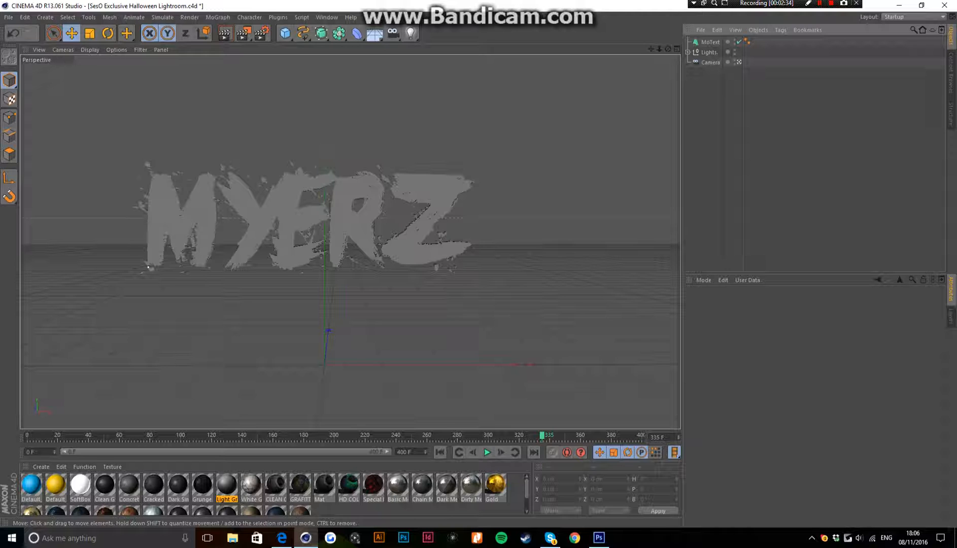
drag(147, 266, 196, 273)
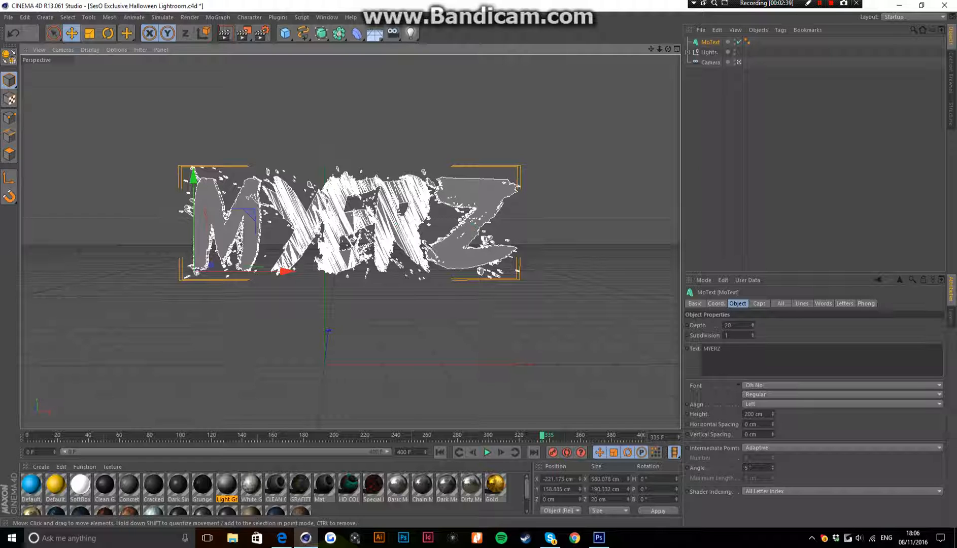
Try a depth of 54 for the MYERZ text and set it back to 20.
drag(752, 325, 752, 305)
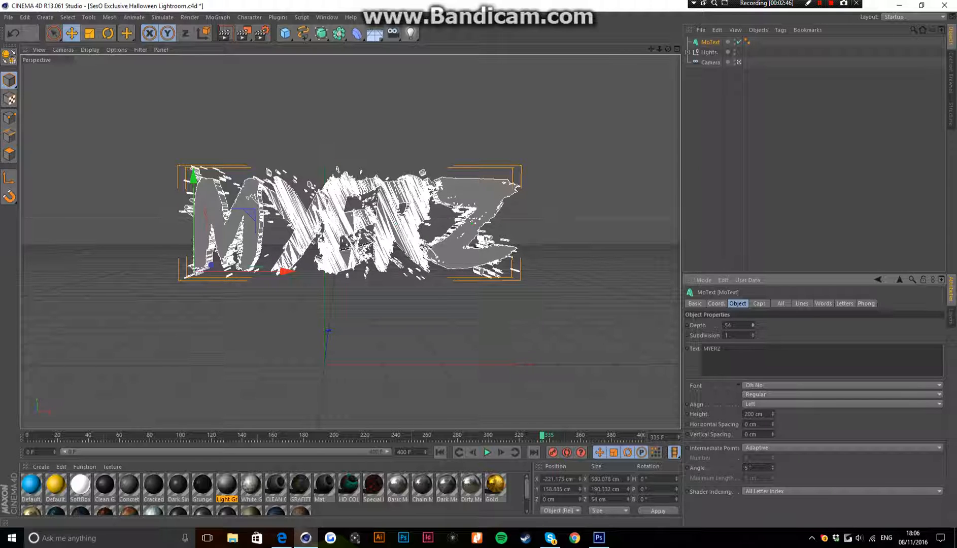
double_click(727, 325)
text(220)
key(BackSpace)
key(BackSpace)
key(Return)
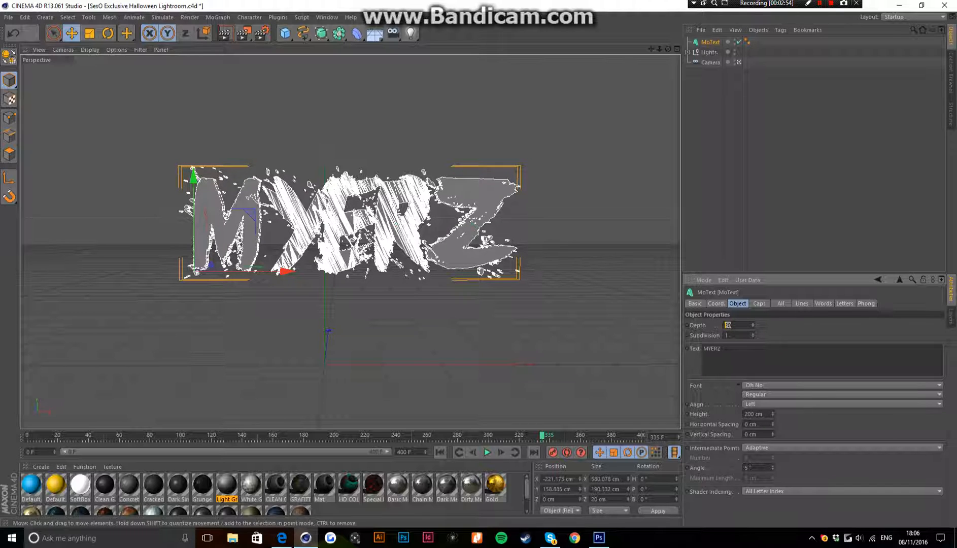
Try a depth of 200 for the MYERZ text and settle on a depth of 150.
text(200)
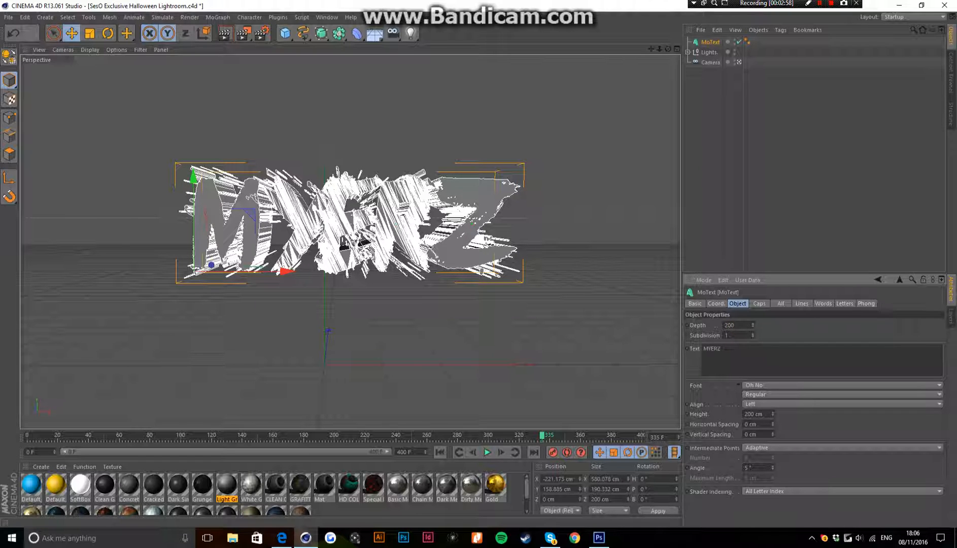
double_click(729, 324)
text(150)
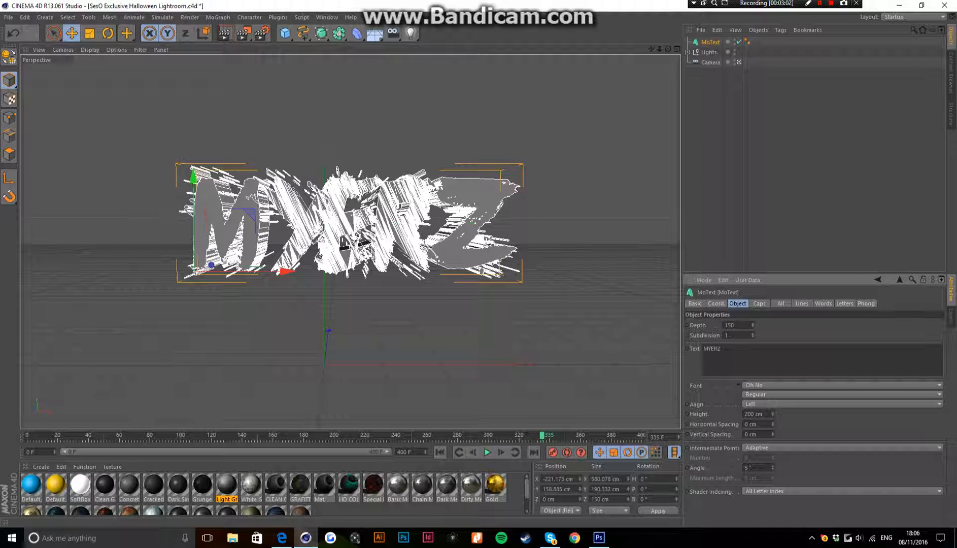
click(194, 271)
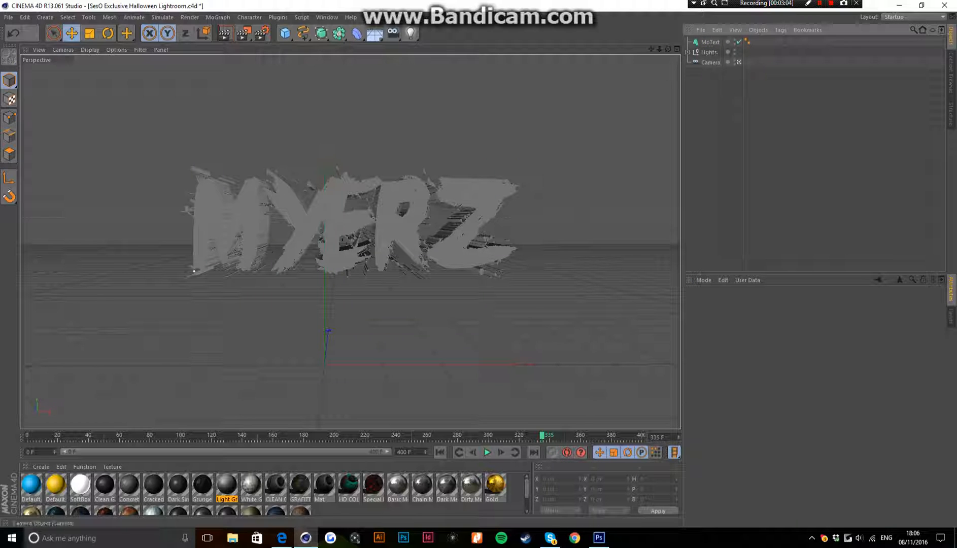
click(710, 41)
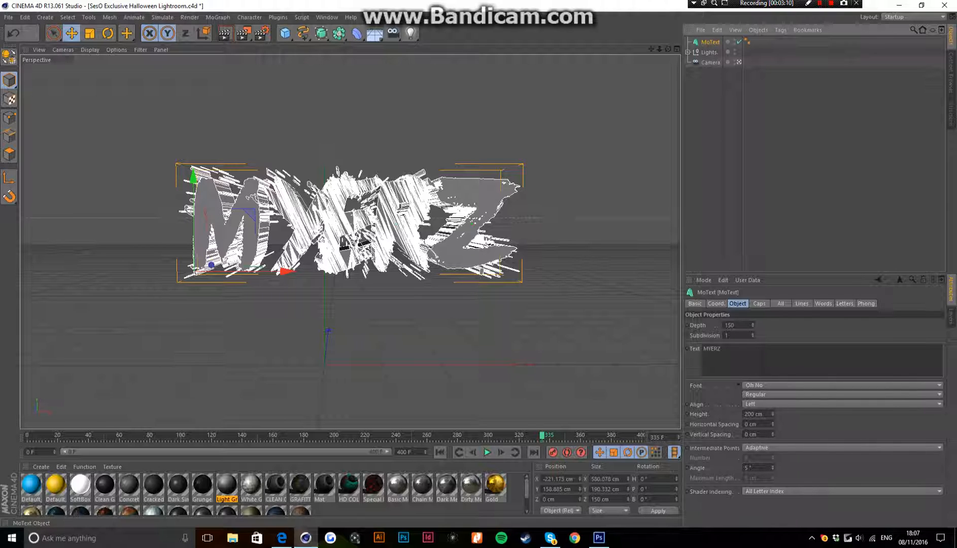
Convert the MYERZ MoText to geometry with Current State to Object.
mouse_move(350, 242)
alt+right_down()
mouse_move(383, 242)
mouse_move(368, 242)
alt+right_up()
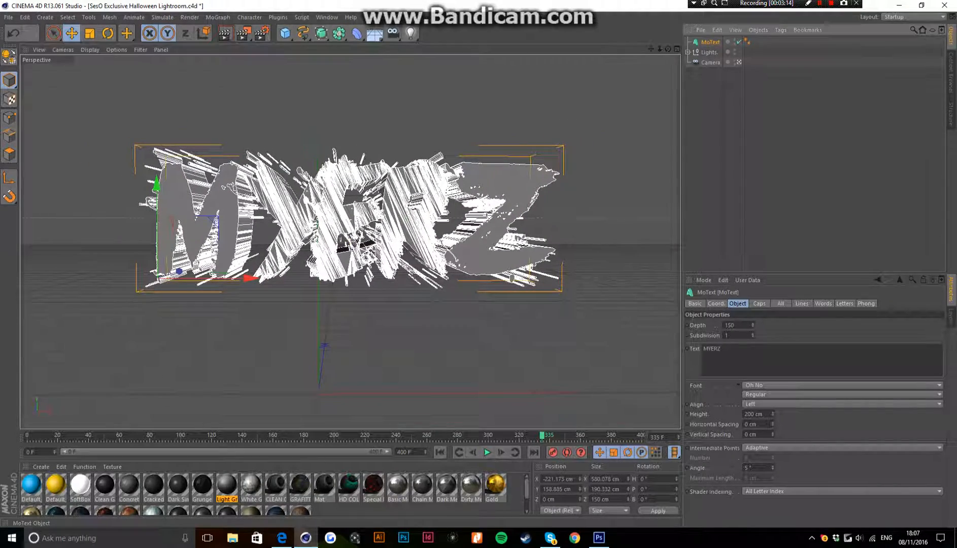
click(721, 83)
click(710, 42)
right_click(715, 43)
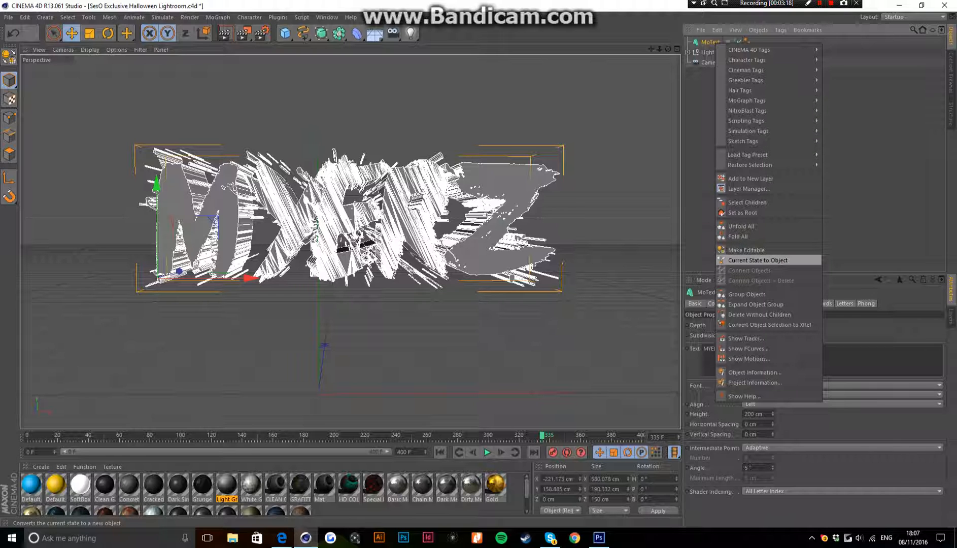
click(757, 260)
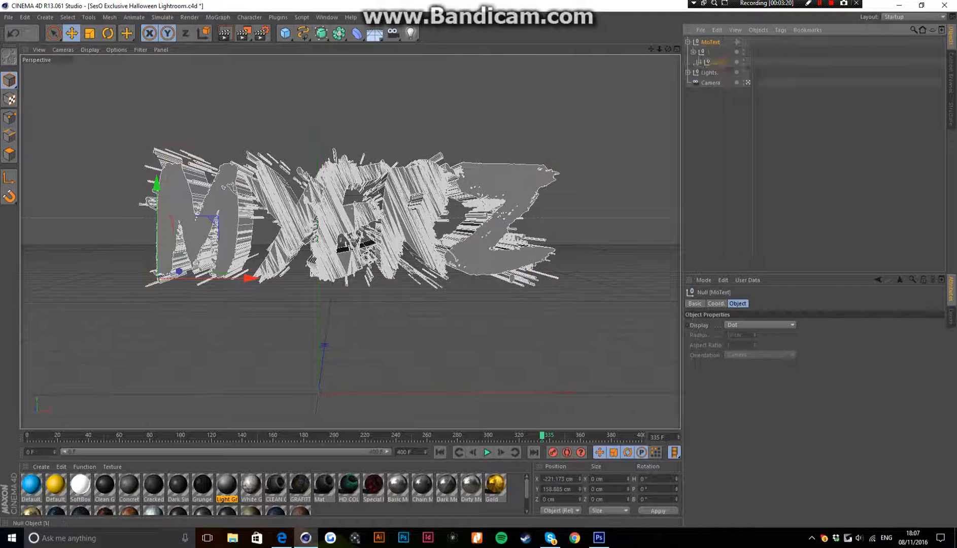
Take the M, Y, E, R and Z letters out of the MoText hierarchy to the top level and delete the leftover MoText null.
click(698, 62)
click(719, 72)
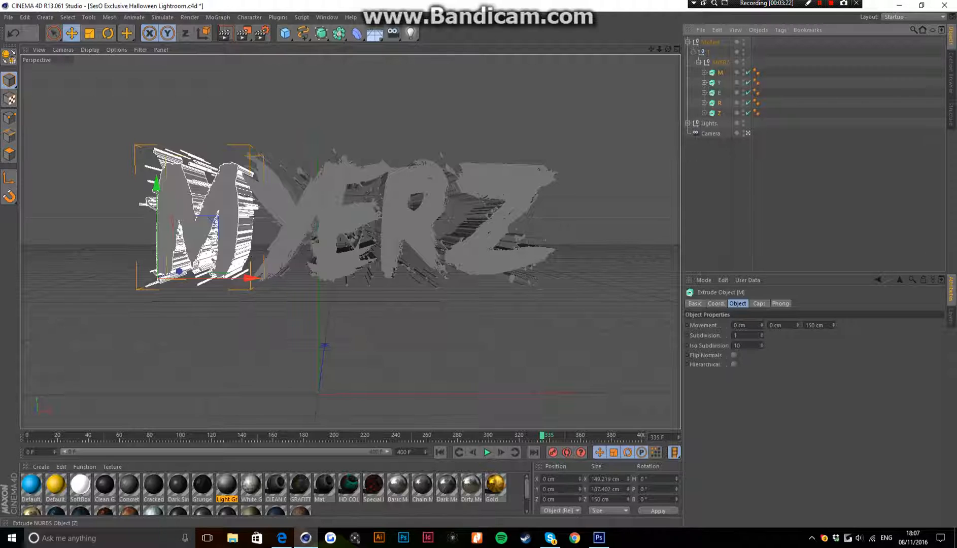
shift+click(719, 113)
drag(719, 112, 706, 119)
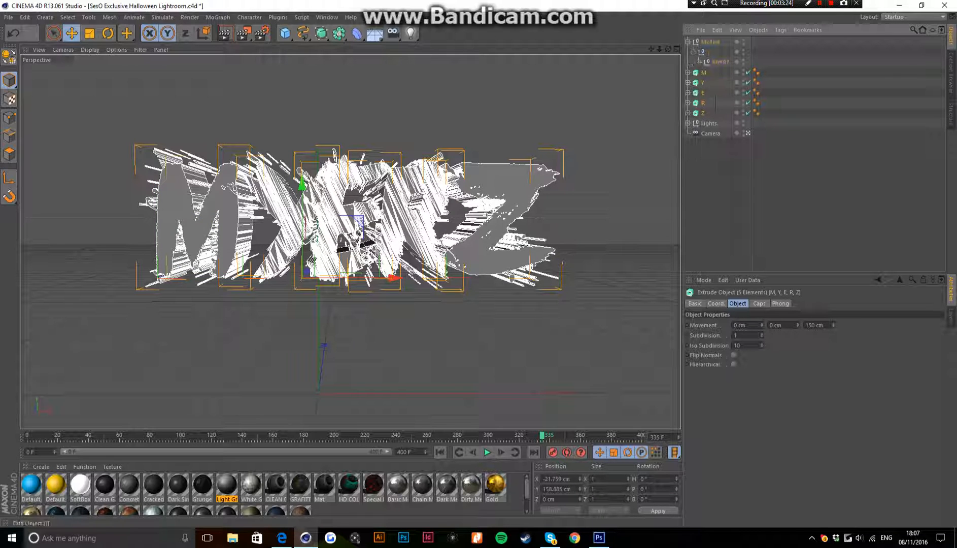
click(710, 42)
key(Delete)
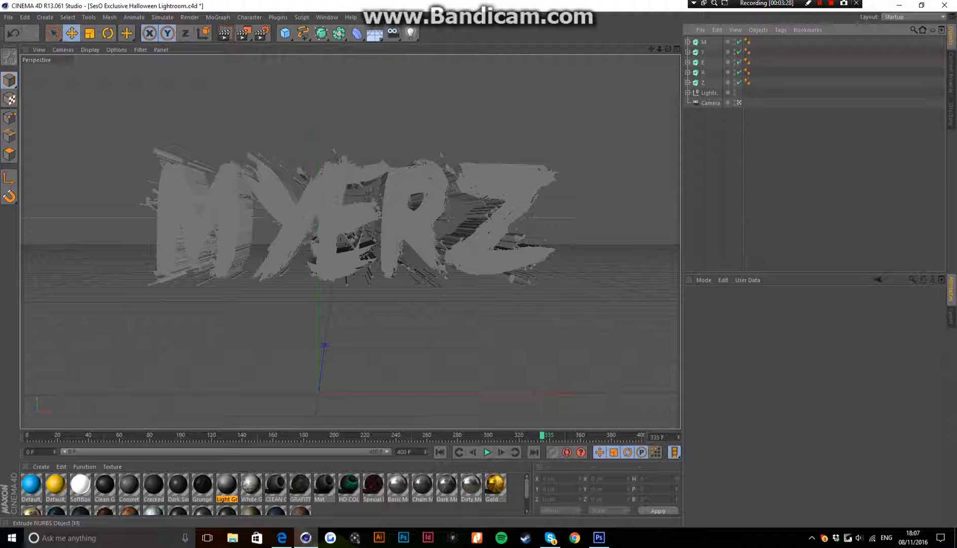
click(703, 41)
mouse_move(179, 273)
mouse_down()
mouse_move(221, 315)
mouse_move(136, 277)
mouse_move(139, 238)
mouse_move(209, 296)
mouse_move(179, 271)
mouse_up()
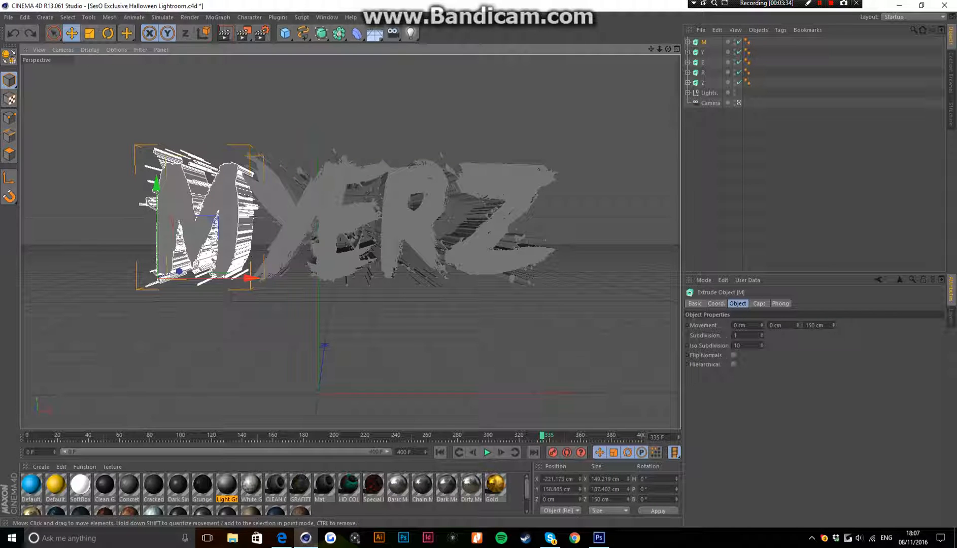
key(t)
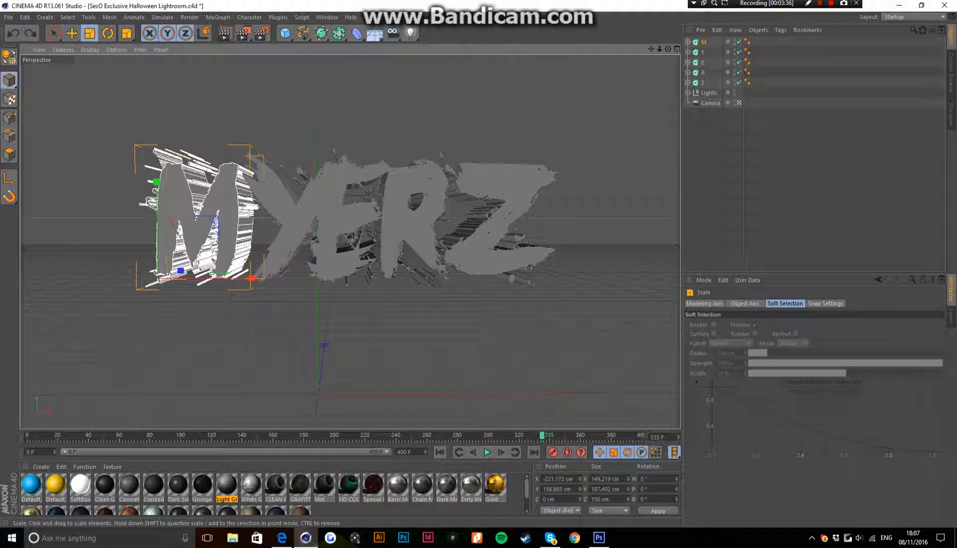
drag(180, 271, 191, 271)
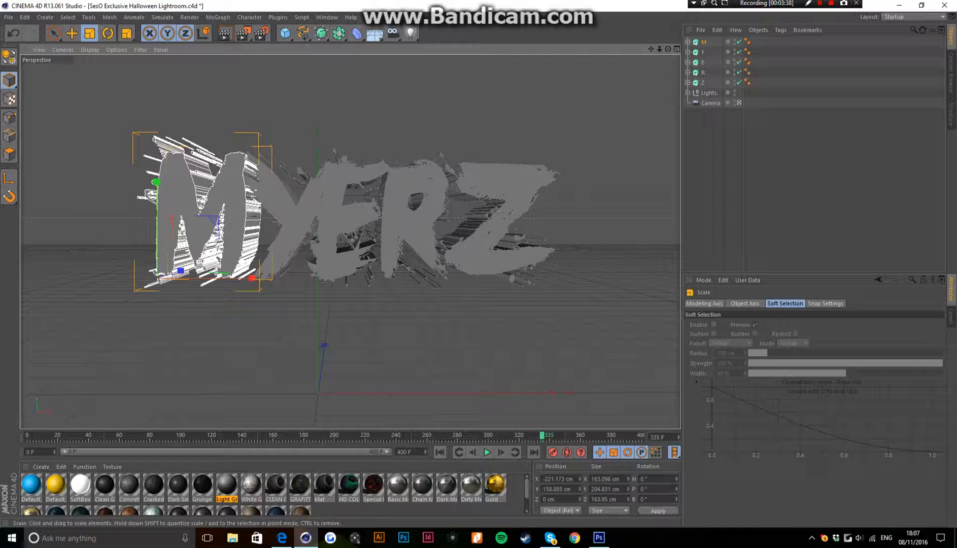
key(ctrl+z)
key(e)
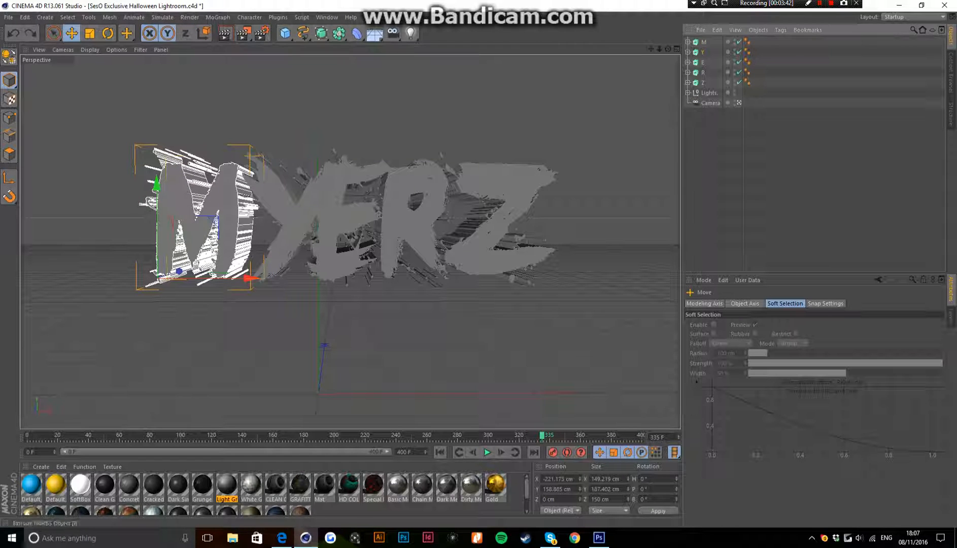
Shift the Y, E, R and Z letters closer together, to about X -125, -25, 61 and 135 cm respectively.
click(284, 213)
drag(335, 278, 319, 278)
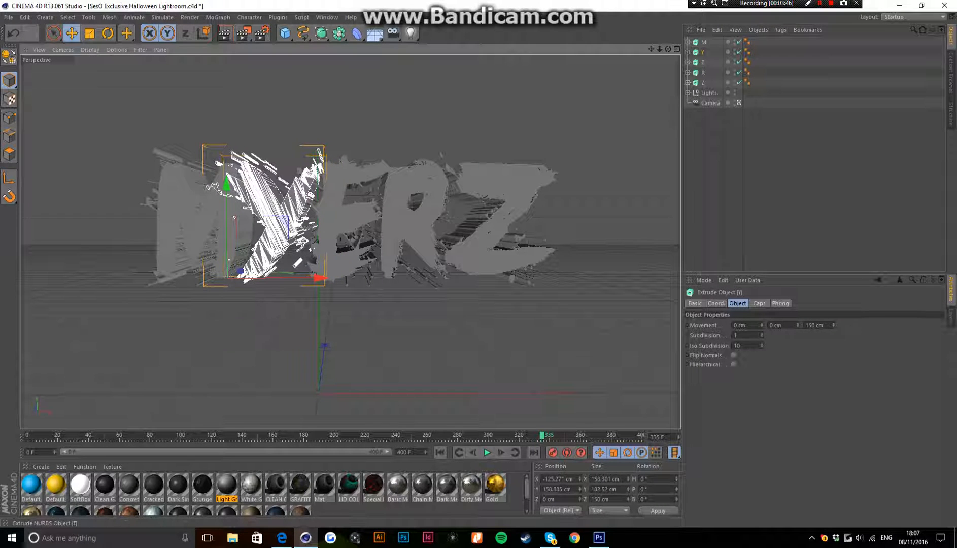
click(354, 242)
mouse_move(408, 278)
mouse_down()
mouse_move(394, 278)
mouse_move(404, 278)
mouse_up()
click(703, 72)
click(703, 82)
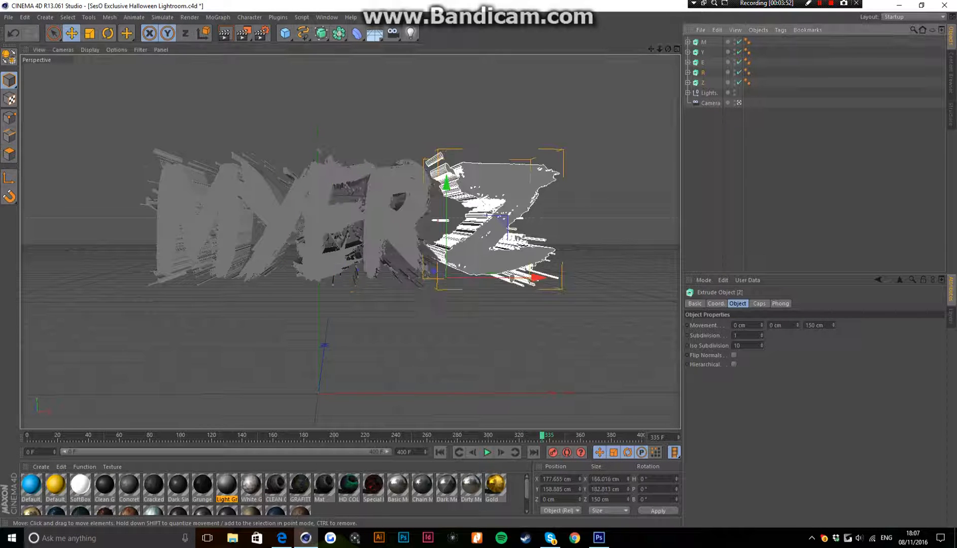
drag(511, 278, 481, 278)
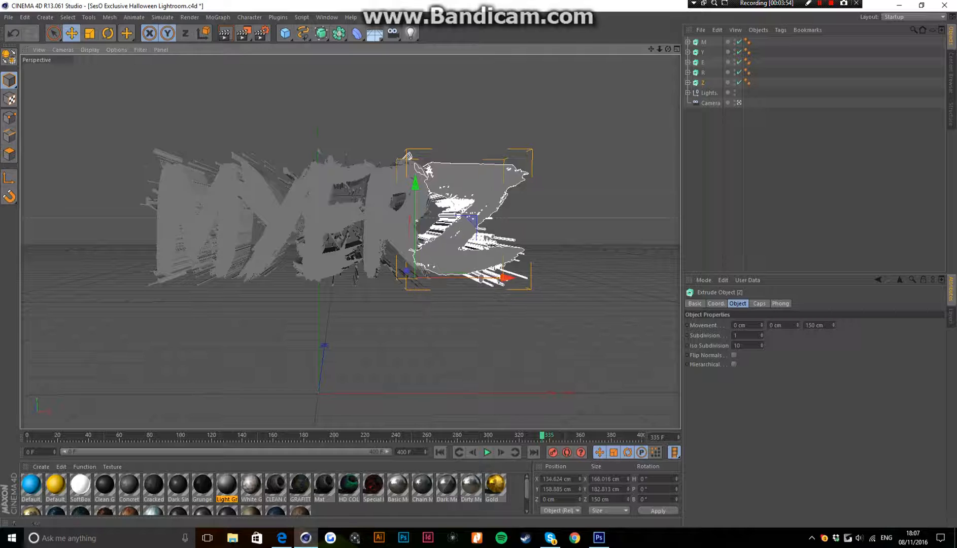
Scale the R up uniformly to about 179 x 217 x 178 cm and lower it to about Y 150 cm.
click(346, 157)
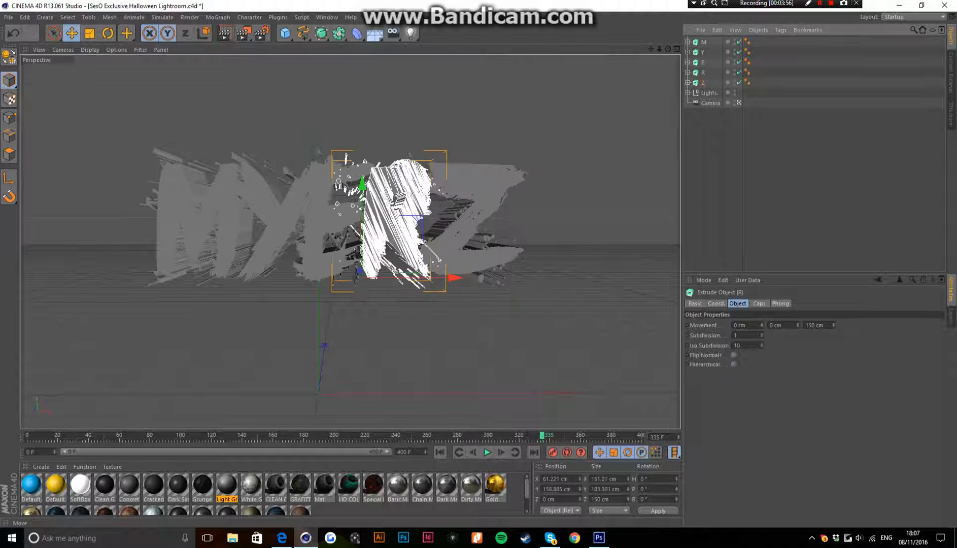
drag(346, 157, 353, 150)
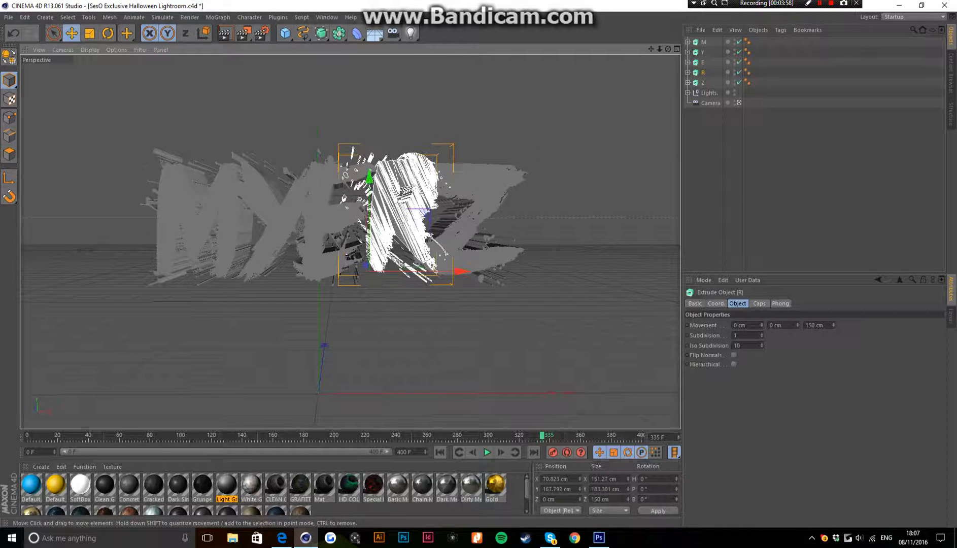
key(ctrl+z)
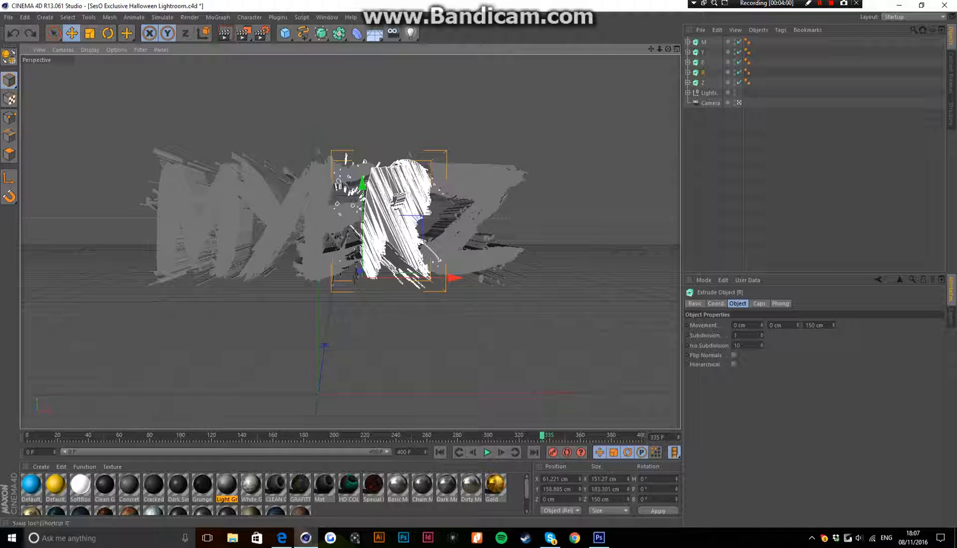
key(t)
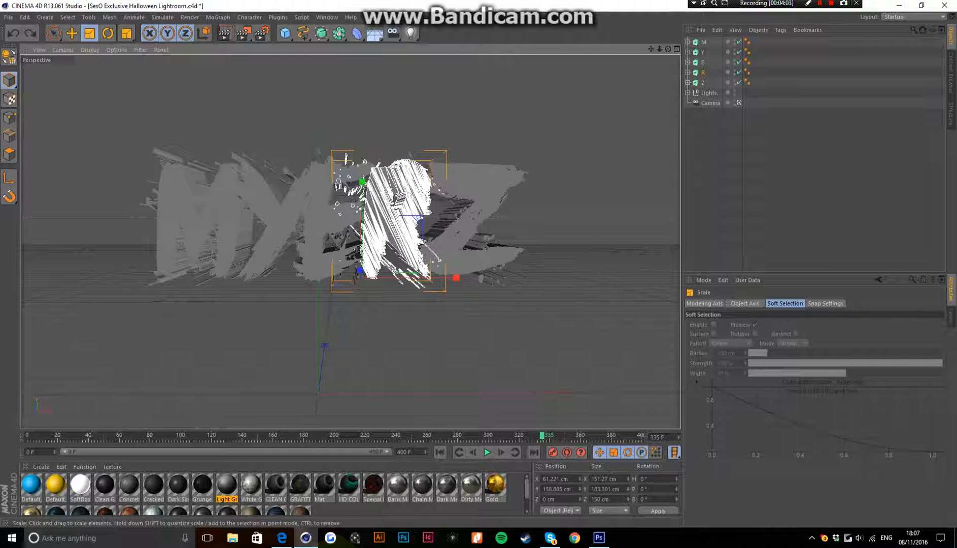
drag(350, 269, 361, 268)
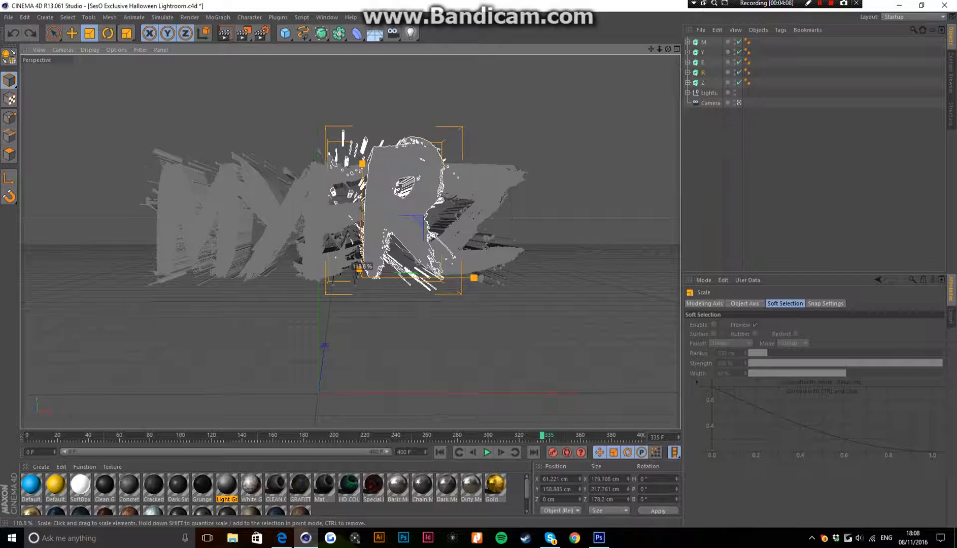
click(72, 33)
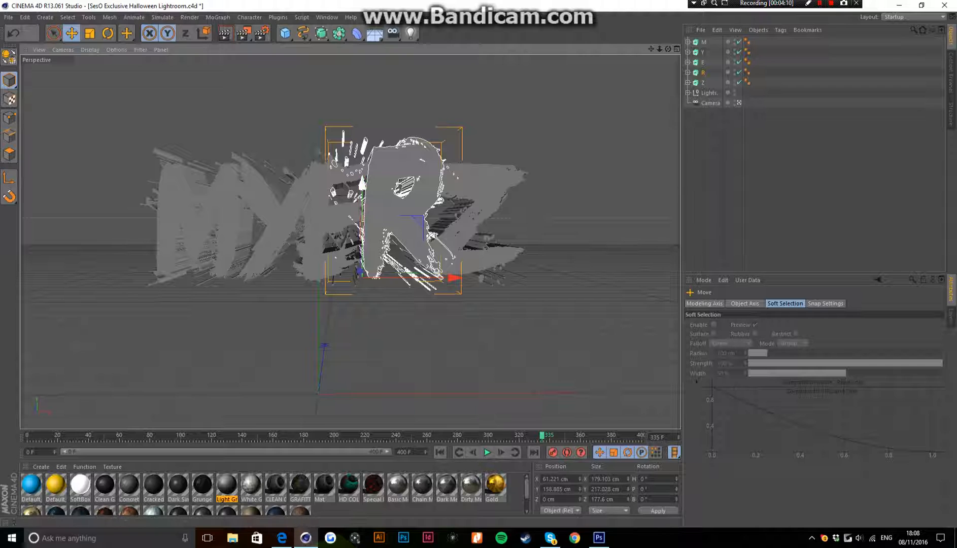
drag(362, 184, 362, 190)
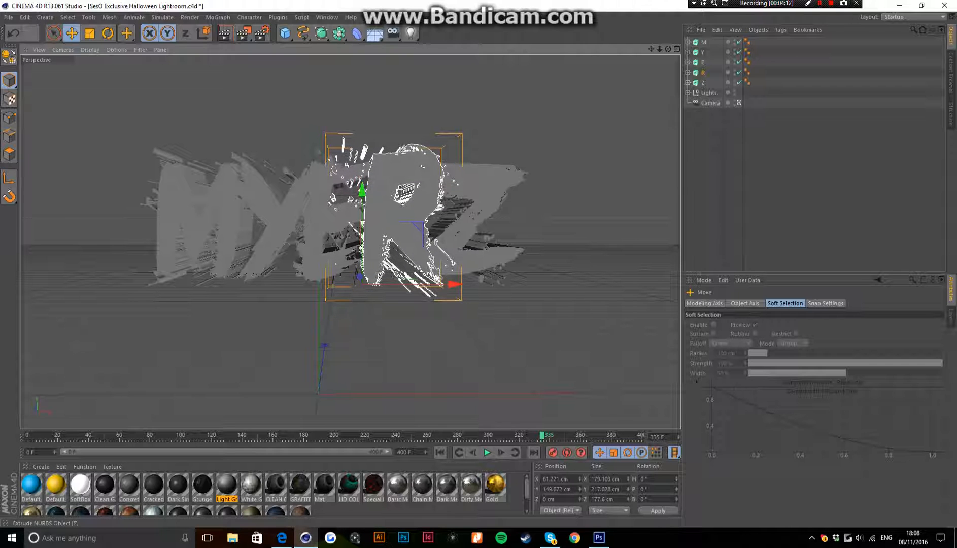
Scale the M up uniformly to about 168 x 211 x 169 cm and lower it to about Y 152 cm.
click(704, 41)
click(90, 33)
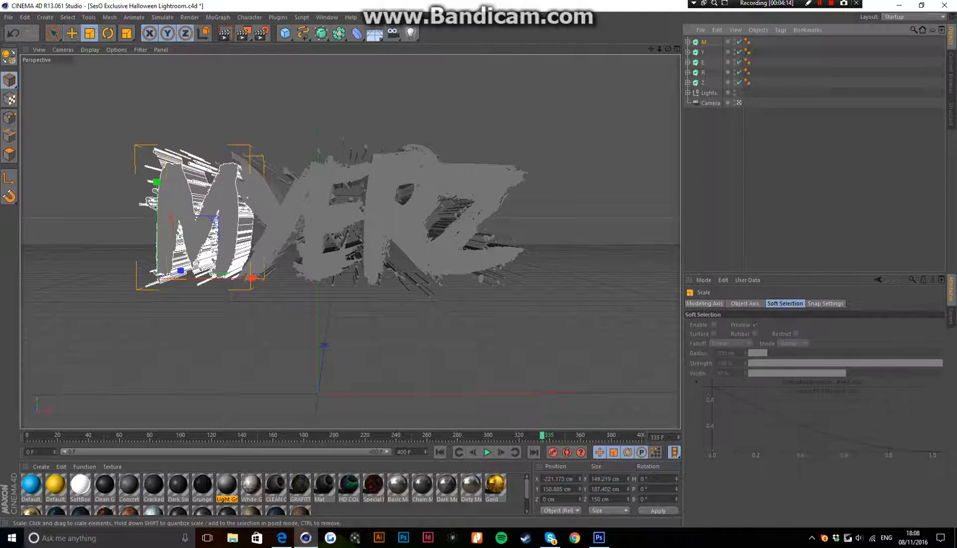
drag(249, 278, 265, 278)
click(72, 33)
drag(157, 183, 157, 189)
click(744, 127)
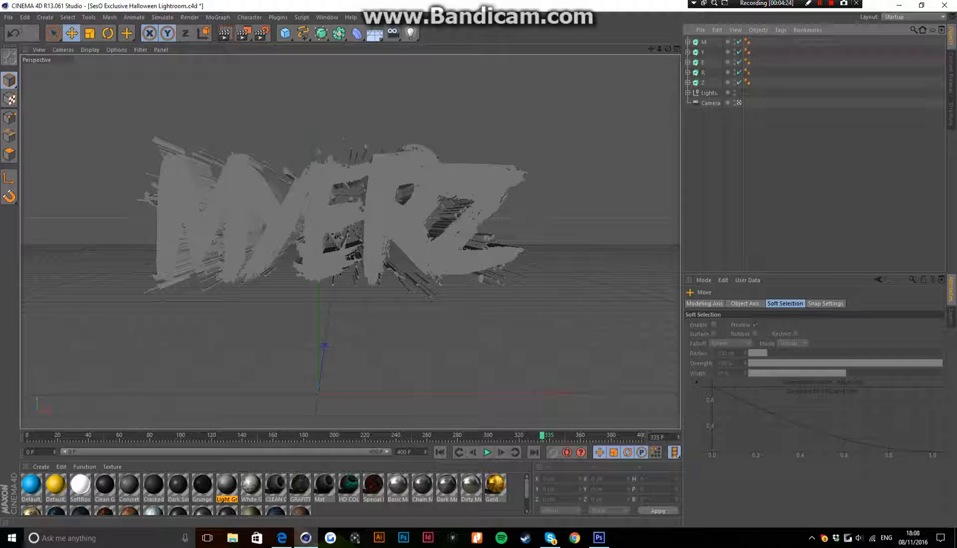
Show the four-view layout with the letters framed and move the M in depth to about Z -15 cm.
key(F5)
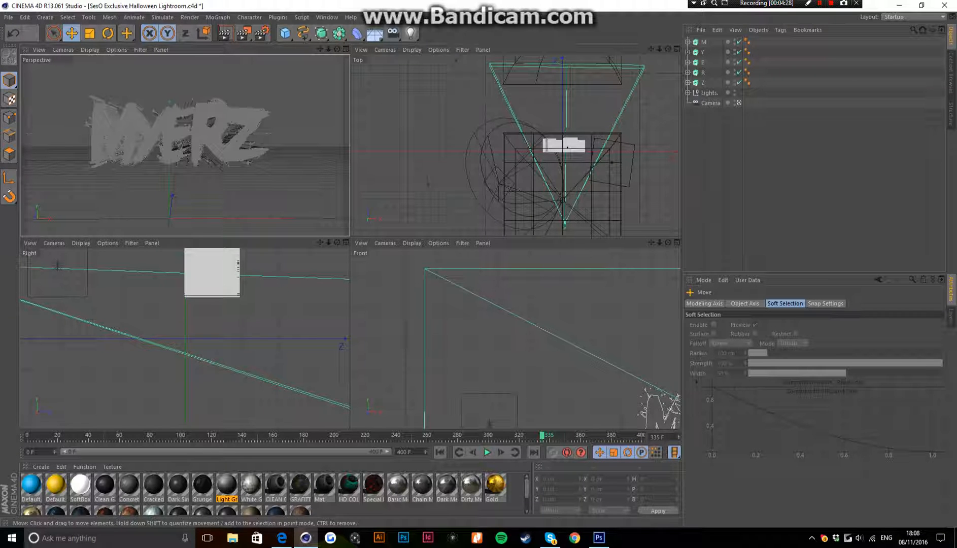
drag(651, 48, 548, 53)
drag(516, 145, 533, 135)
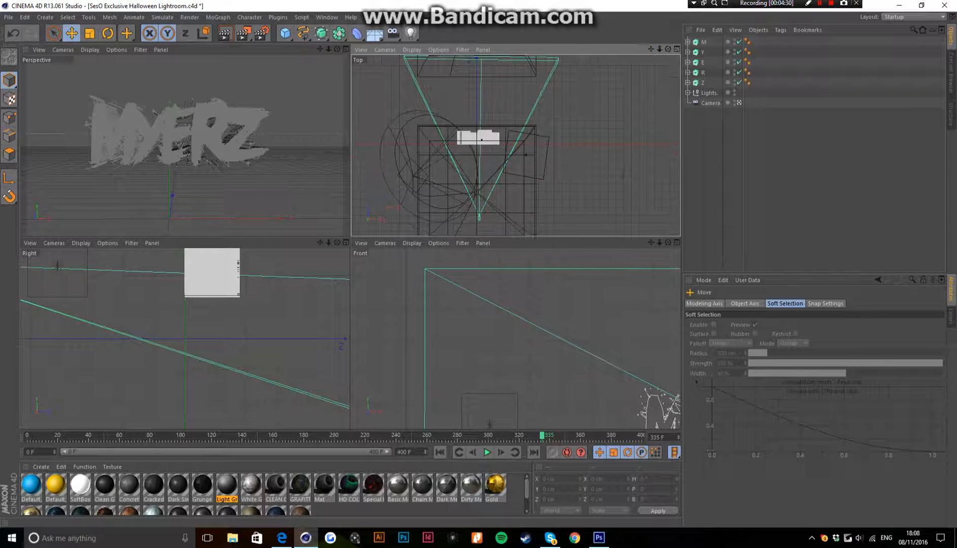
drag(651, 242, 368, 121)
drag(515, 338, 566, 369)
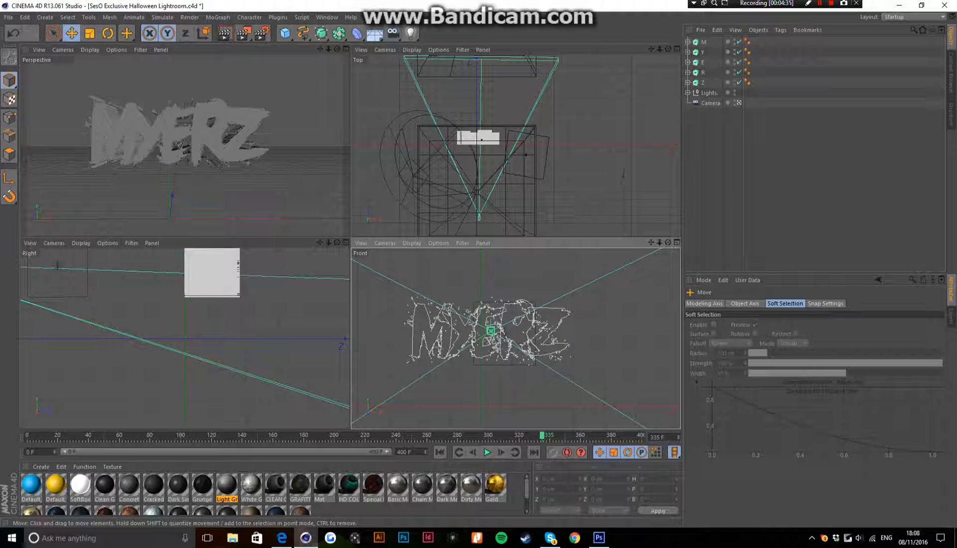
drag(320, 242, 362, 328)
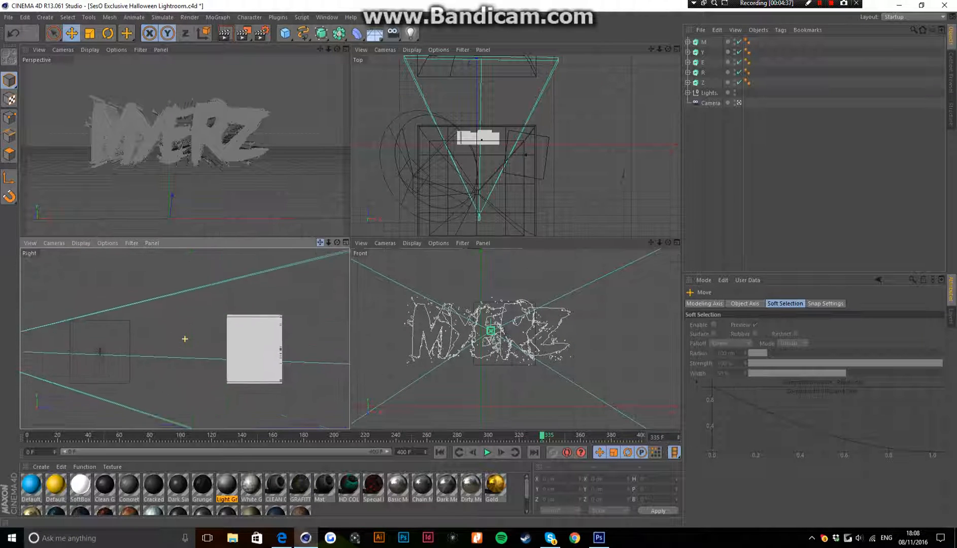
drag(185, 339, 108, 328)
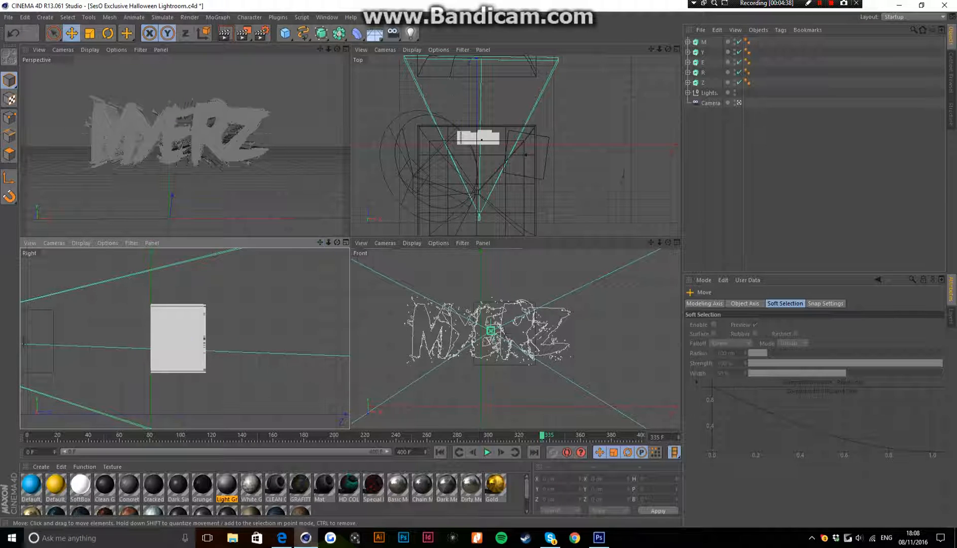
drag(659, 49, 828, 79)
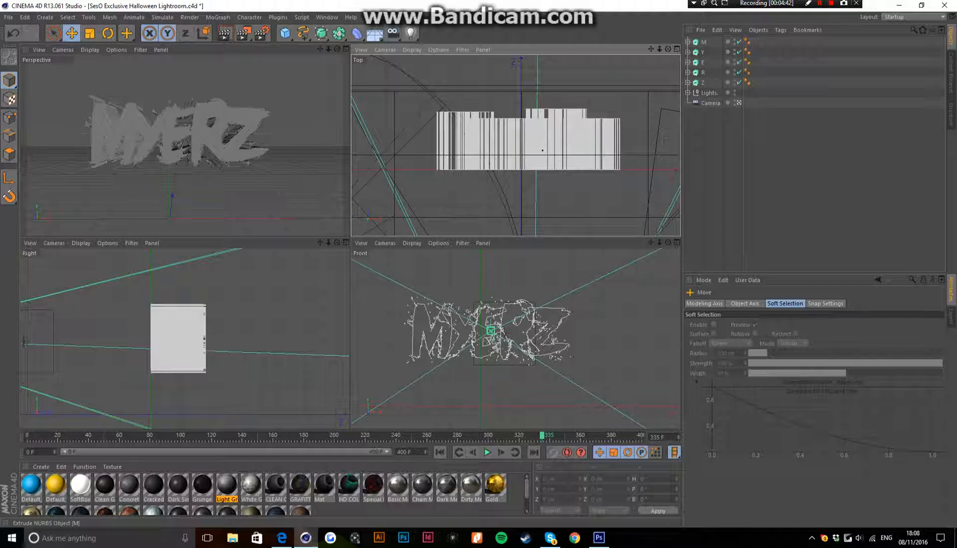
click(703, 41)
drag(446, 124, 446, 130)
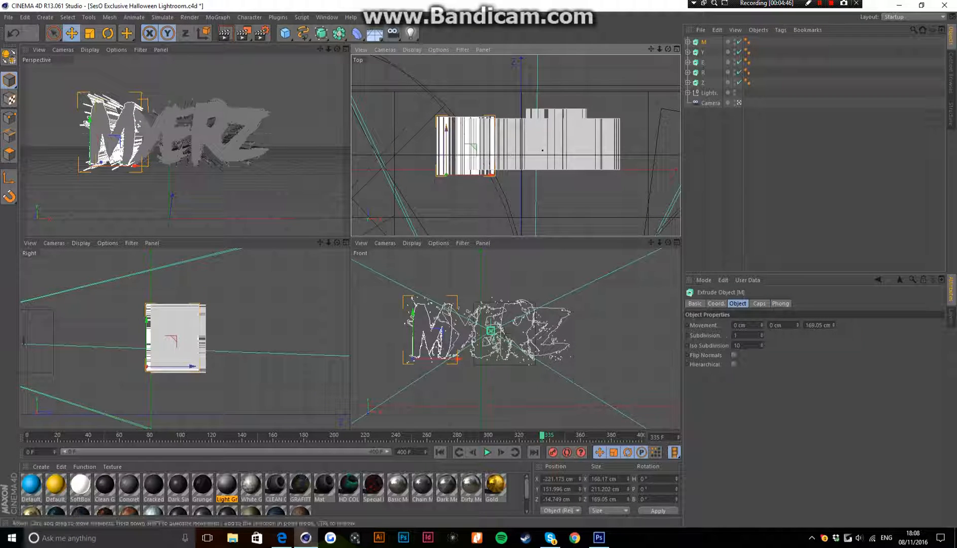
Move the E in depth to about Z 13 cm.
click(703, 52)
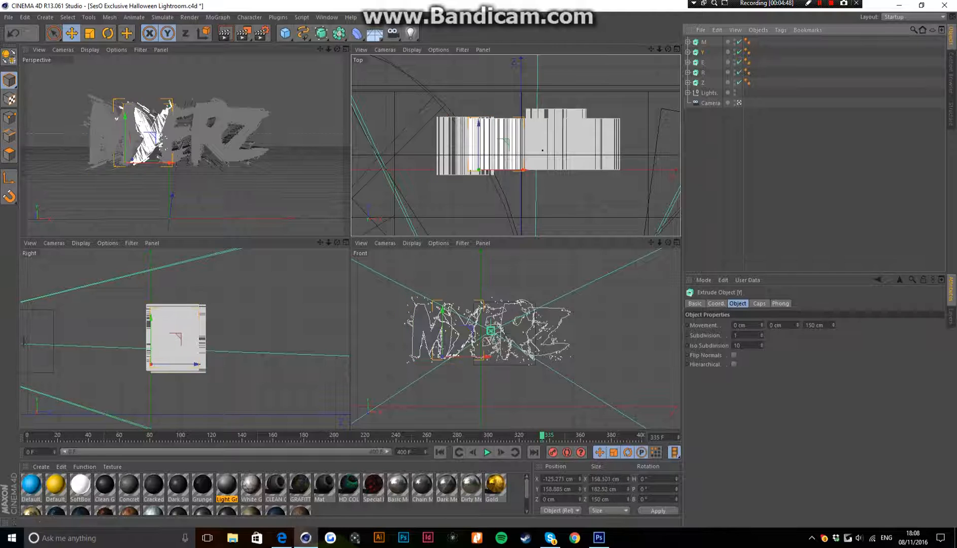
click(703, 62)
drag(513, 125, 512, 120)
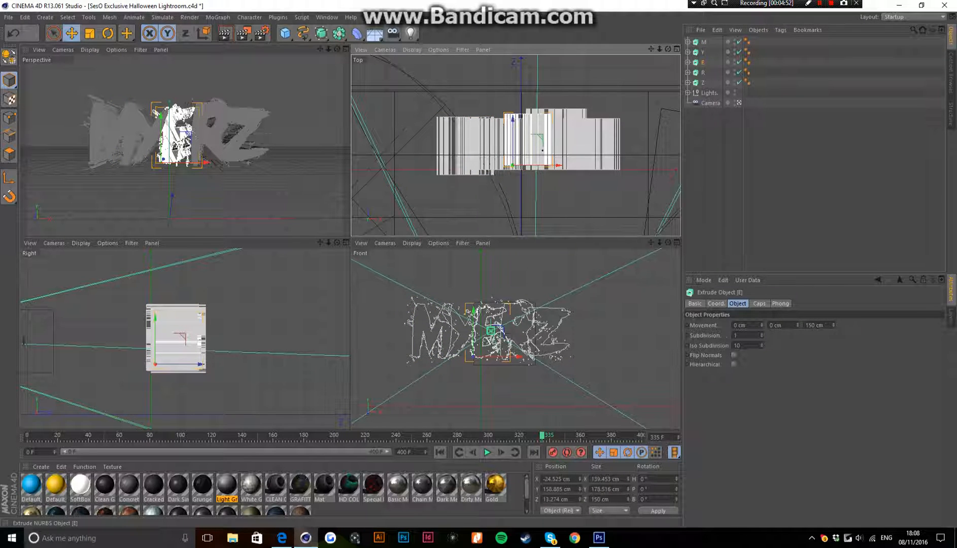
Move the Z forward in depth and push the Y back to about Z 7 cm.
click(703, 82)
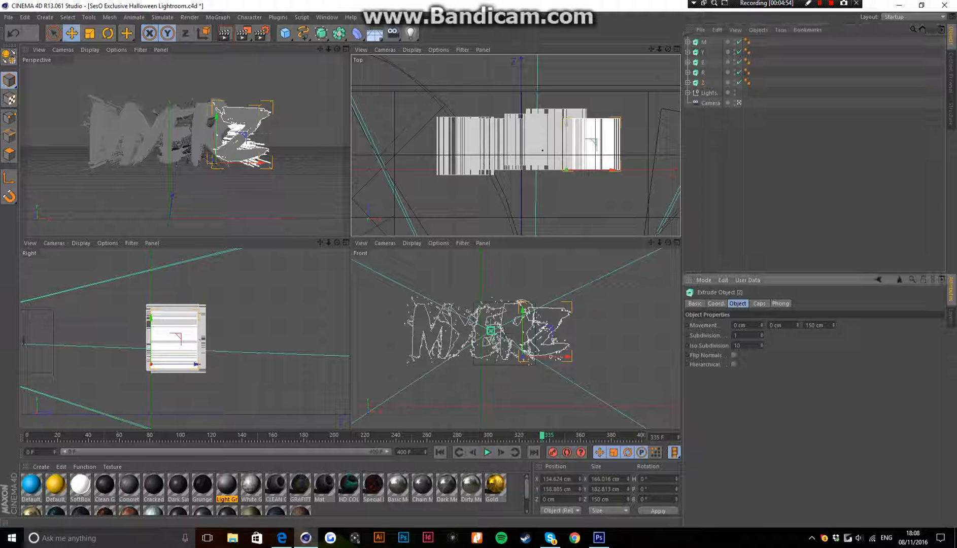
drag(567, 123, 567, 131)
click(703, 52)
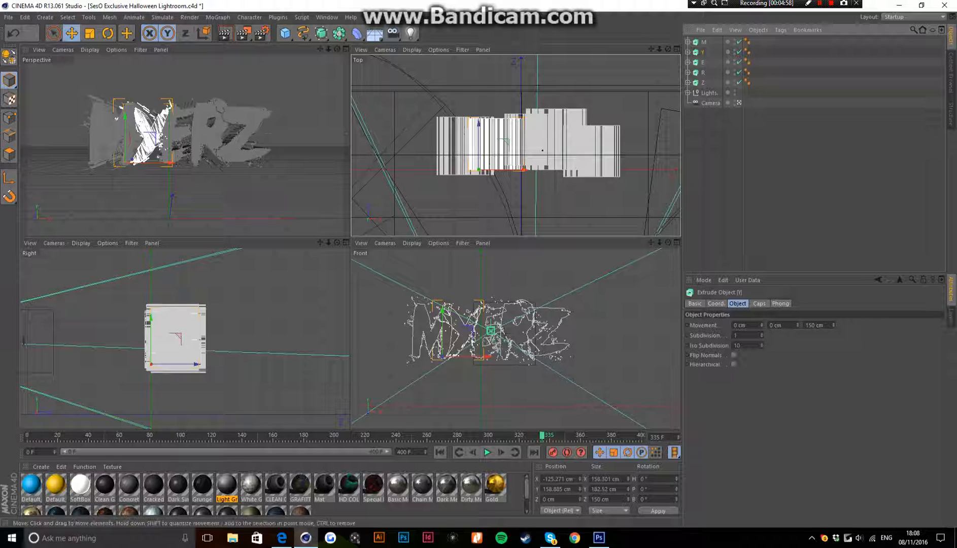
drag(478, 123, 478, 121)
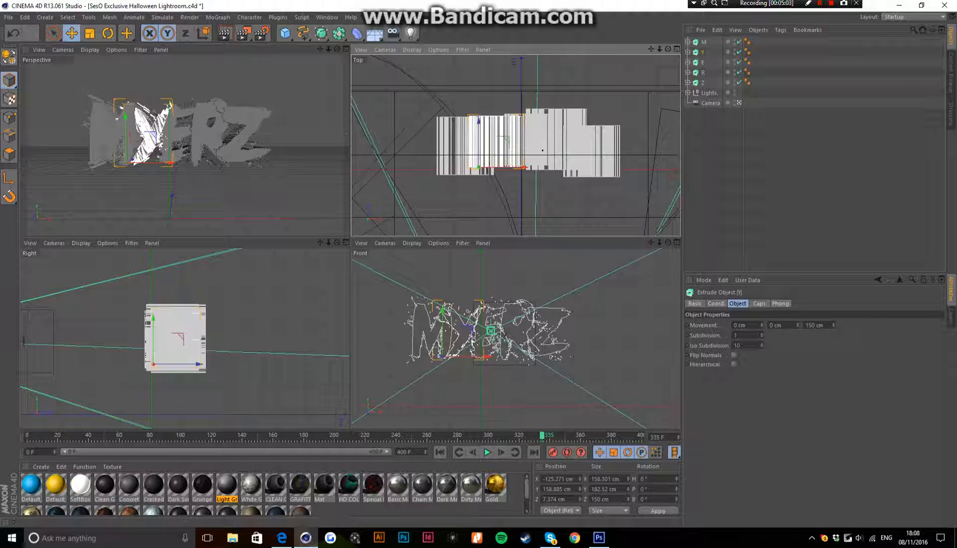
Push the E back in depth to about Z 25 cm and show only the perspective view, with nothing selected.
click(702, 62)
drag(513, 118, 512, 116)
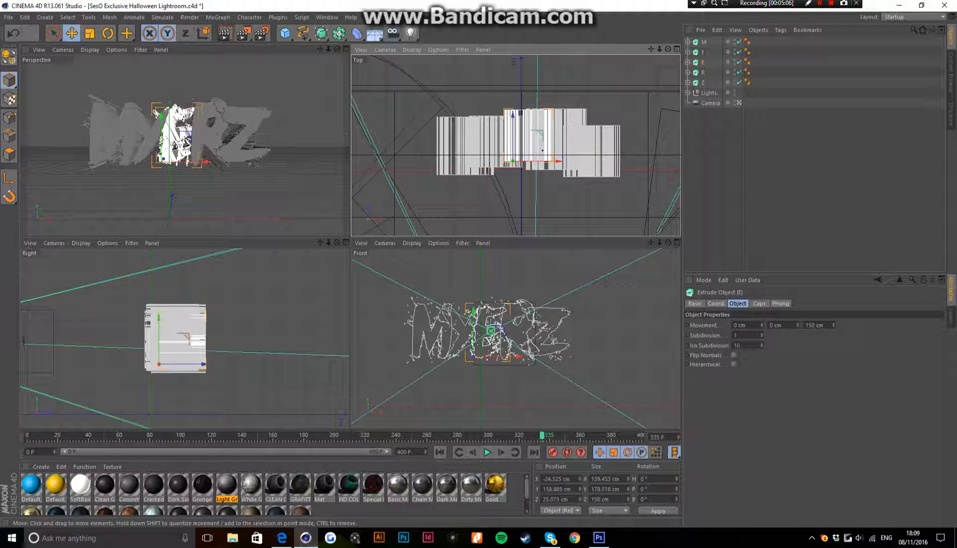
key(F1)
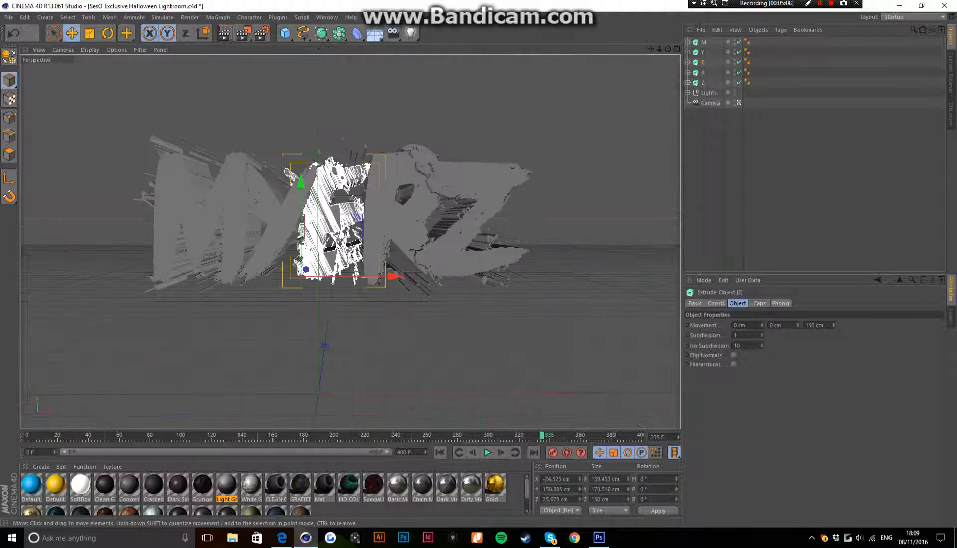
key(ctrl+shift+a)
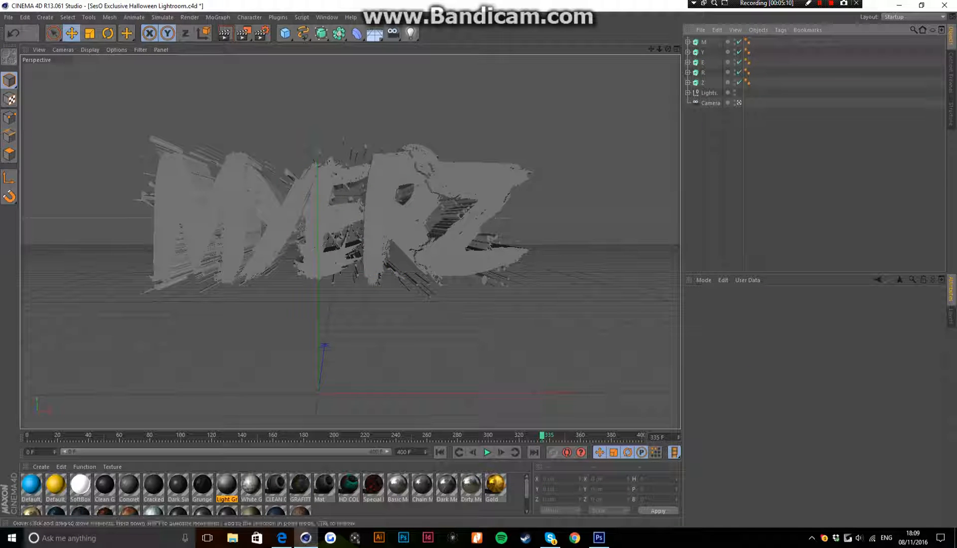
scroll(349, 242, up, 4)
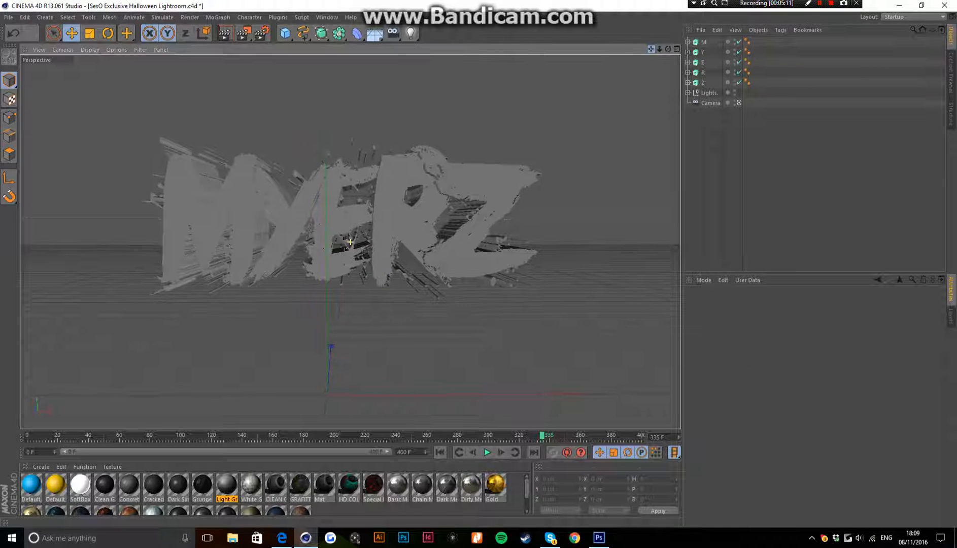
scroll(350, 242, up, 1)
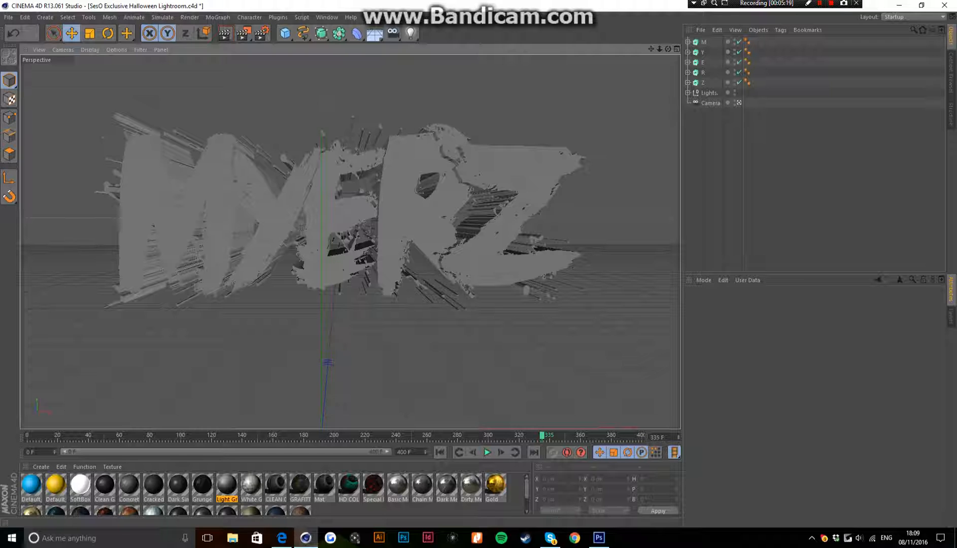
Apply the Light Grunge material to the M.
drag(226, 486, 703, 41)
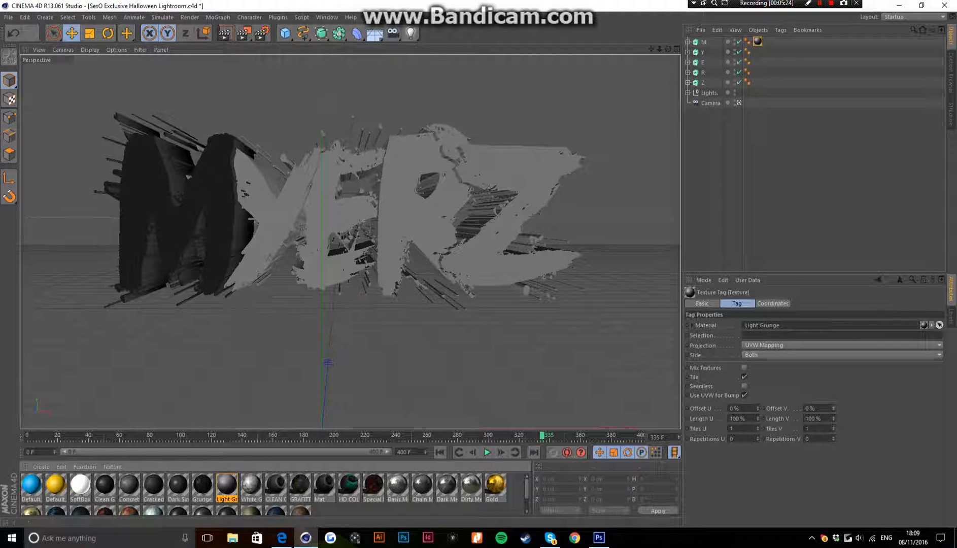
click(226, 486)
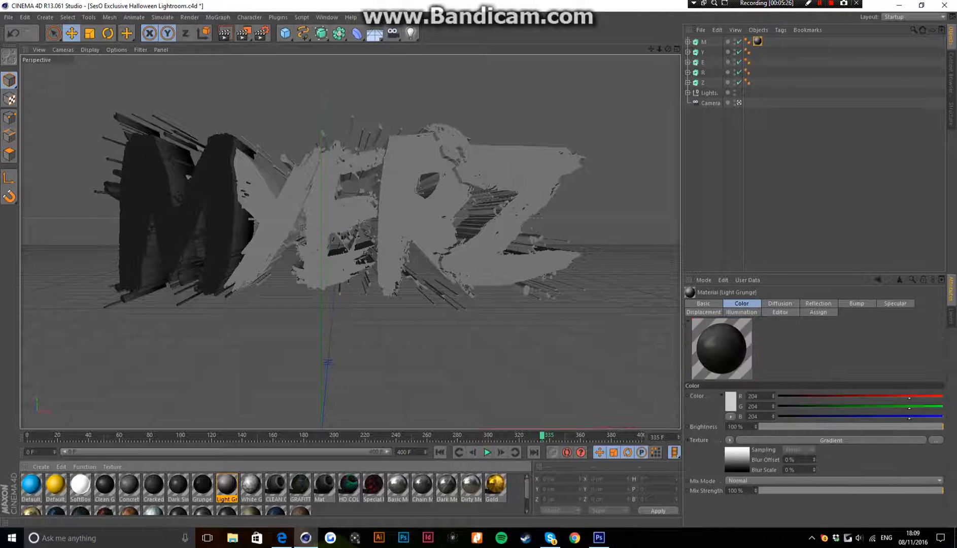
scroll(274, 492, down, 1)
scroll(274, 492, up, 1)
click(416, 213)
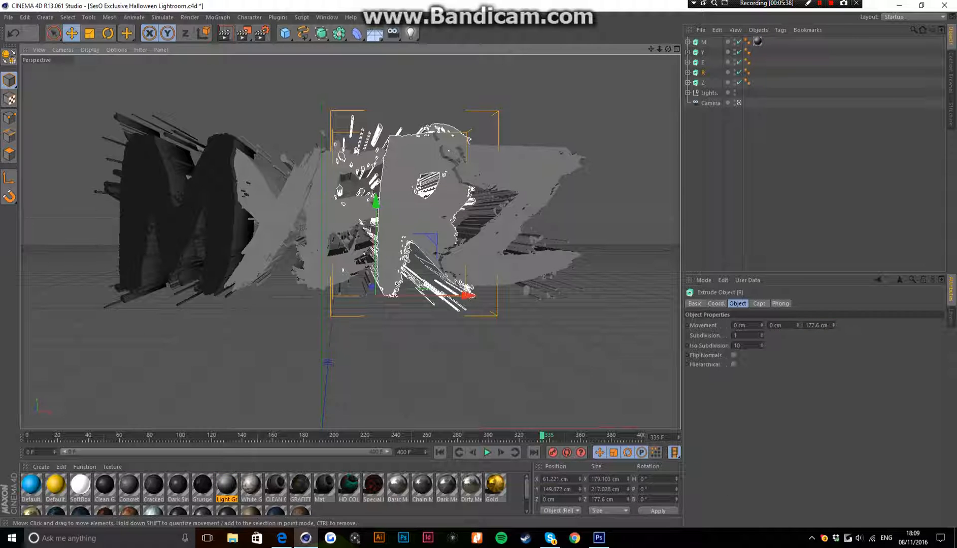
key(ctrl+shift+a)
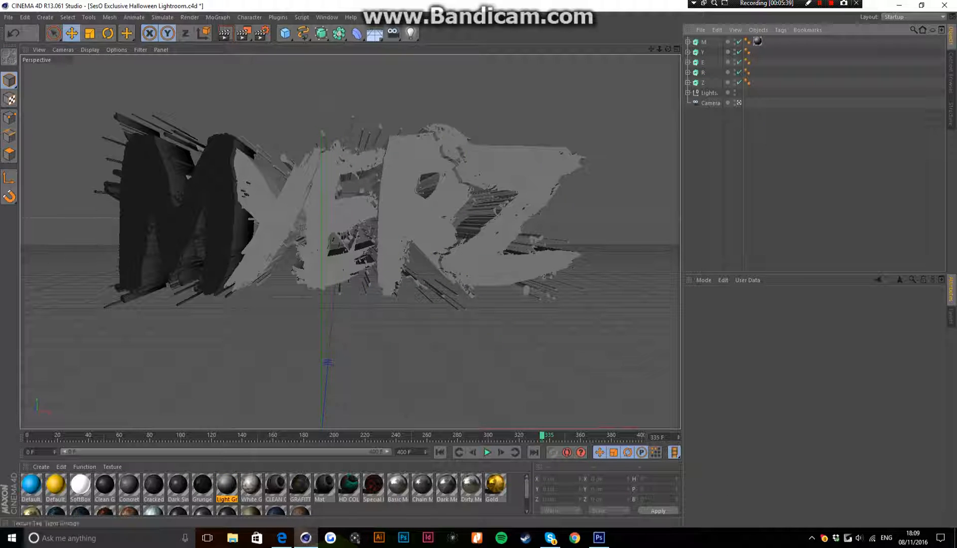
Set the projection of the M's Light Grunge texture to Frontal.
ctrl+drag(757, 41, 757, 62)
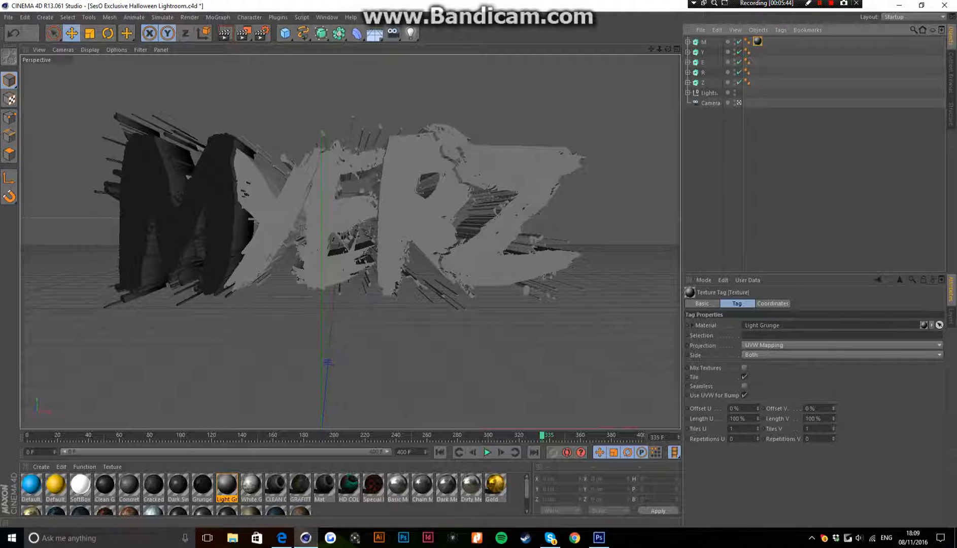
click(764, 344)
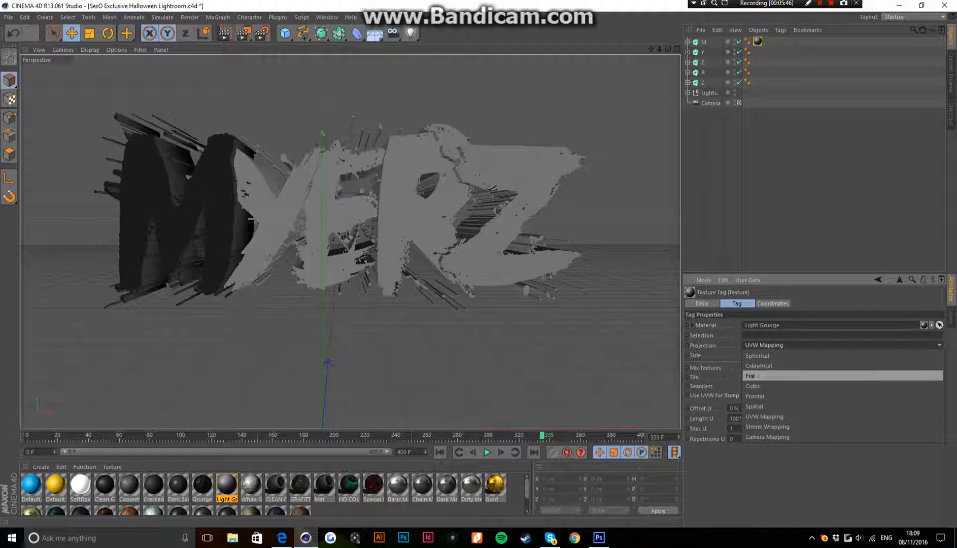
click(756, 396)
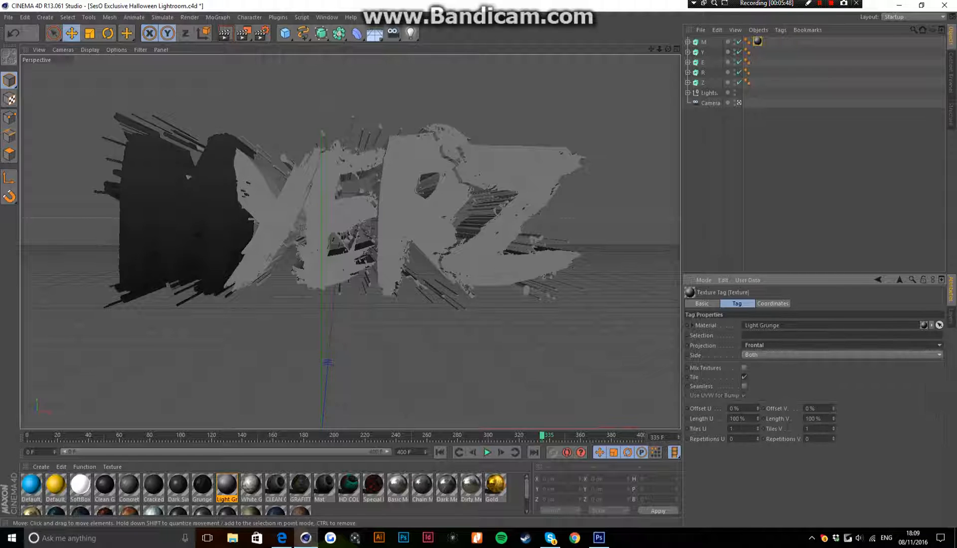
Try Spherical and Cubic projection on the M's texture and return it to Frontal.
click(764, 344)
click(757, 355)
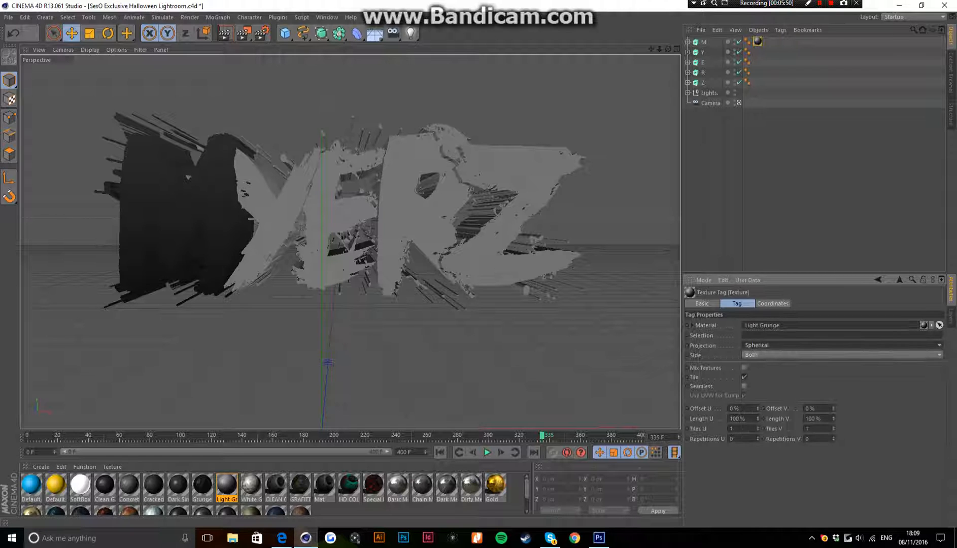
click(764, 344)
click(752, 385)
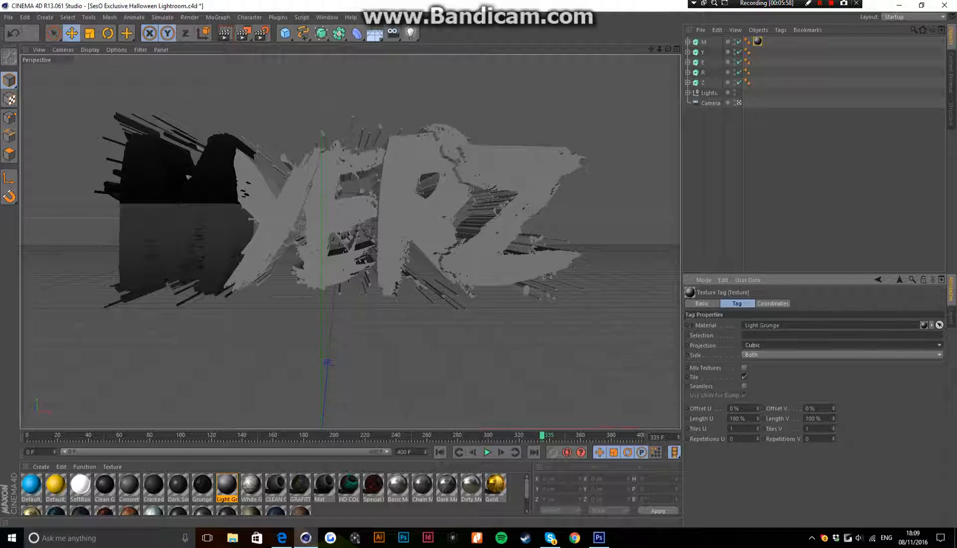
click(812, 345)
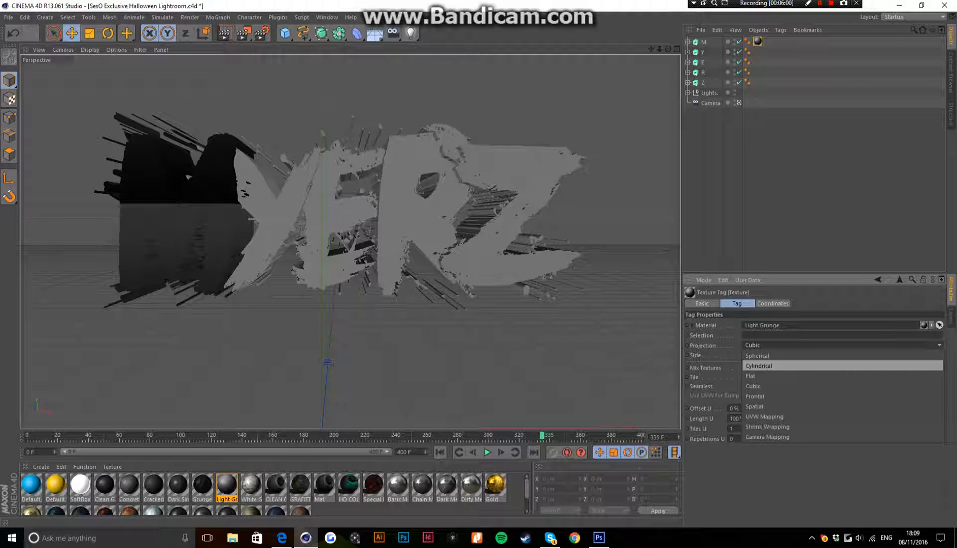
click(761, 396)
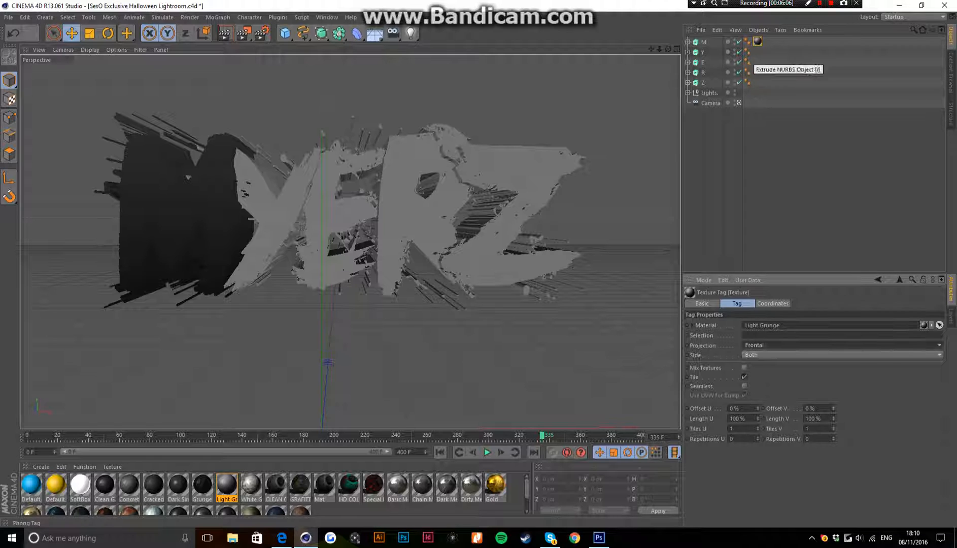
Copy the M's Light Grunge texture tag to the Y, E, R and Z, leaving nothing selected.
key(ctrl+shift+a)
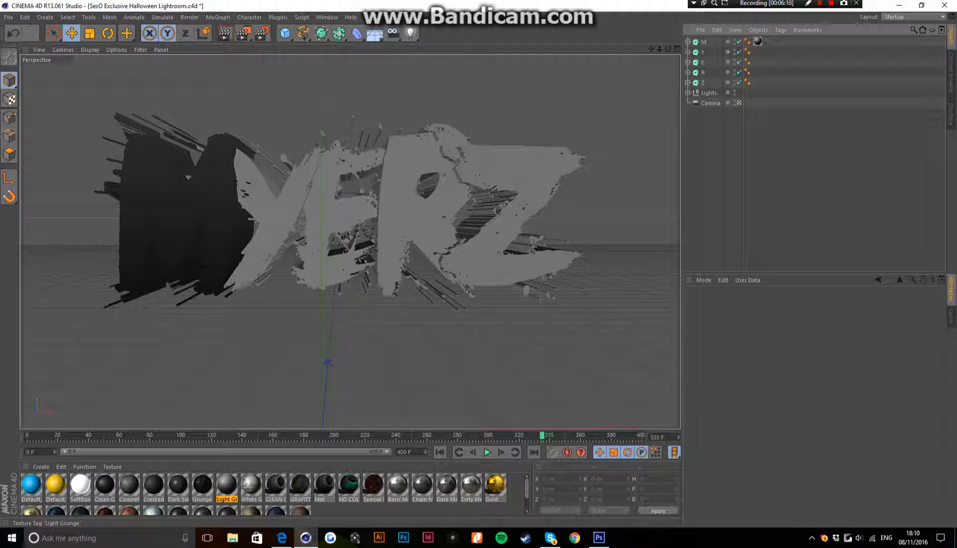
ctrl+drag(757, 42, 757, 82)
key(ctrl+shift+a)
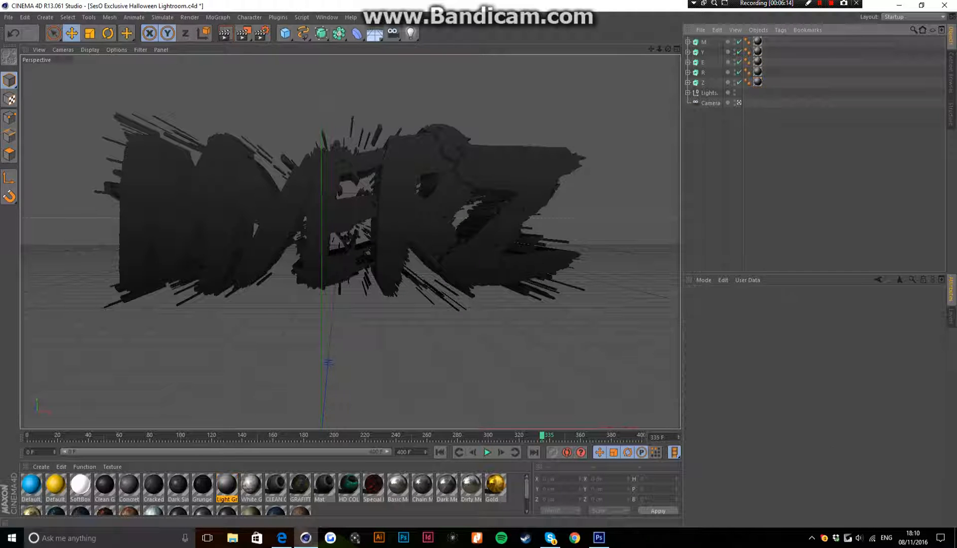
Render the perspective view to preview the textured letters.
click(262, 33)
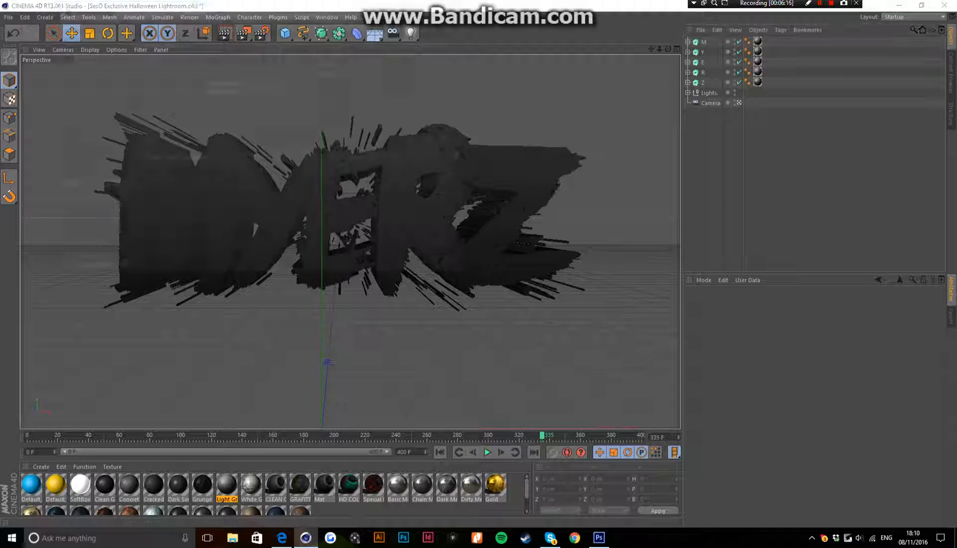
click(456, 8)
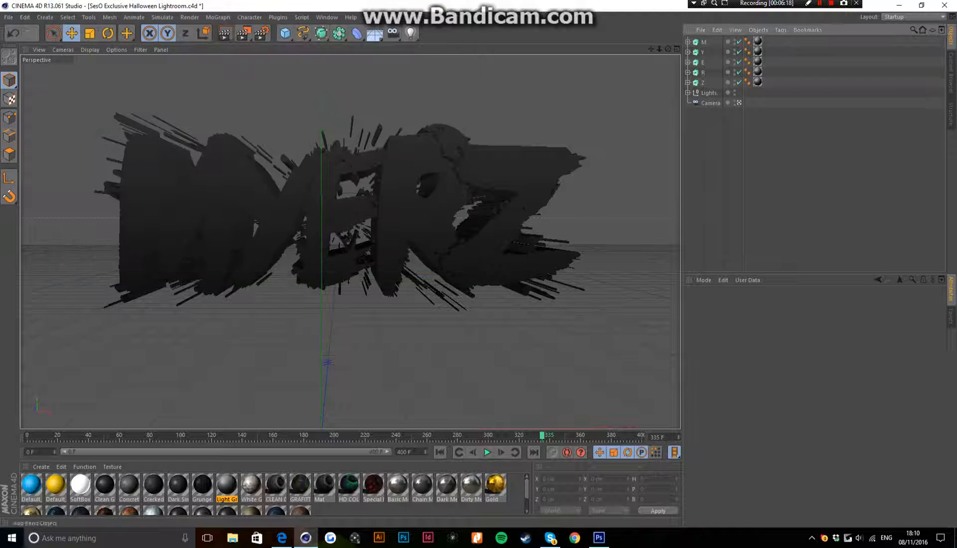
click(226, 33)
key(Return)
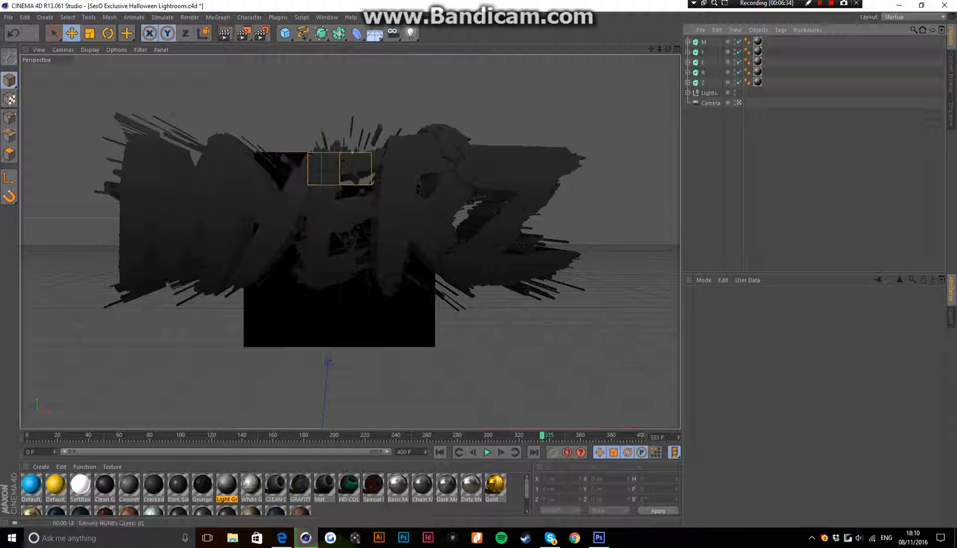
Bring the M forward in depth and move the Y forward to about Z -15 cm.
click(703, 41)
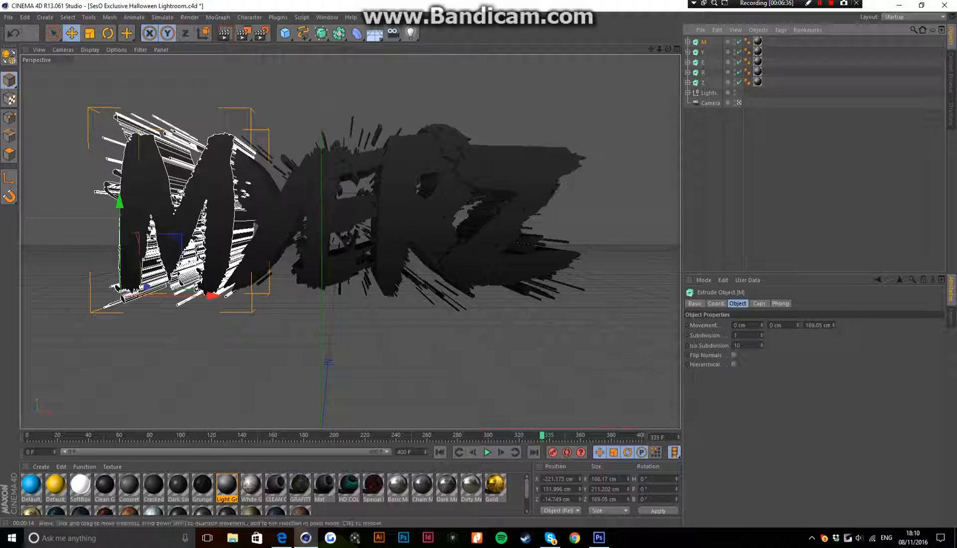
drag(146, 287, 99, 308)
click(293, 272)
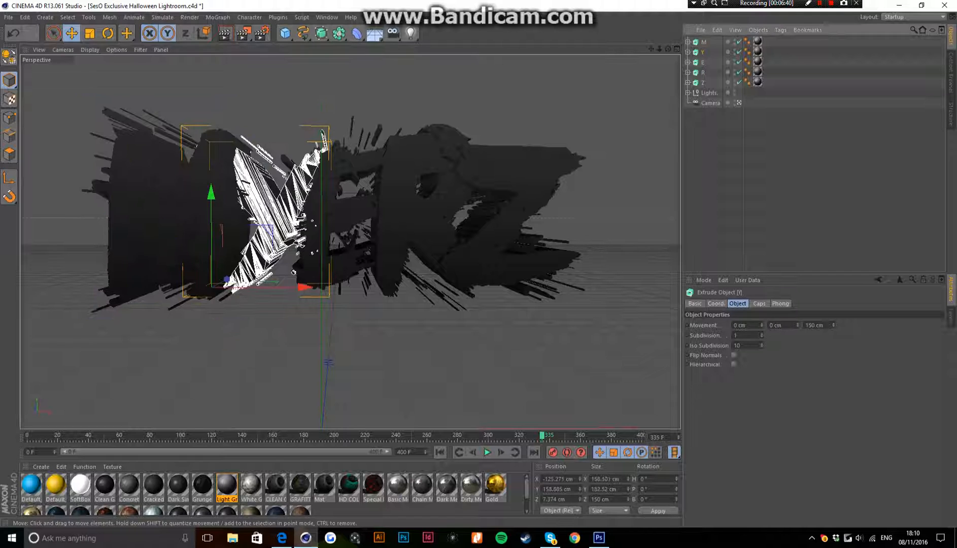
drag(227, 279, 223, 281)
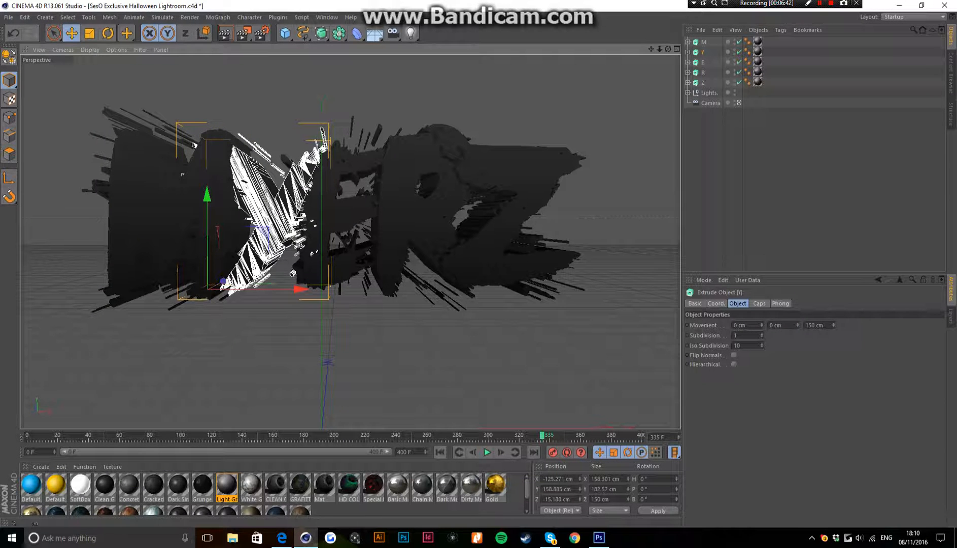
Push the E back in depth to about Z 32 cm and shift the R sideways to about X 53 cm.
click(286, 160)
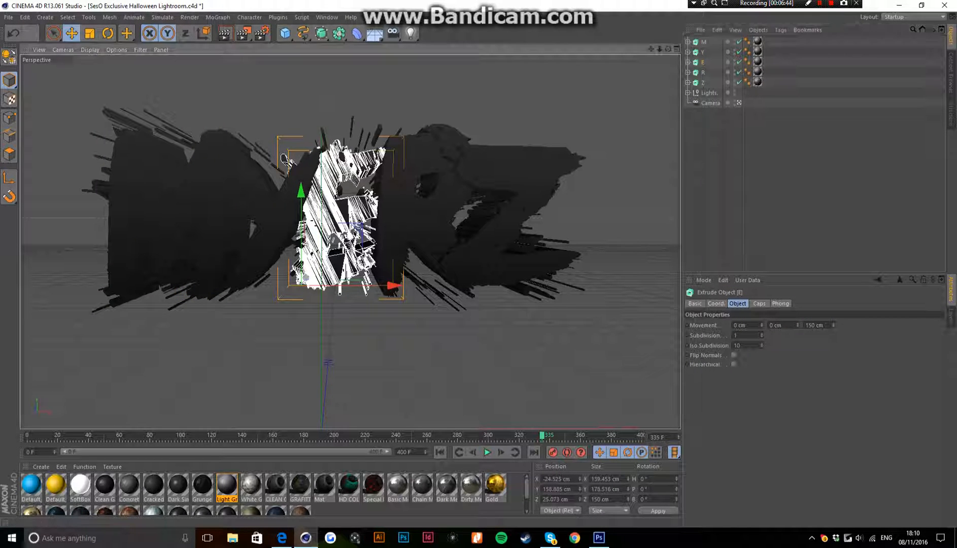
drag(306, 278, 307, 277)
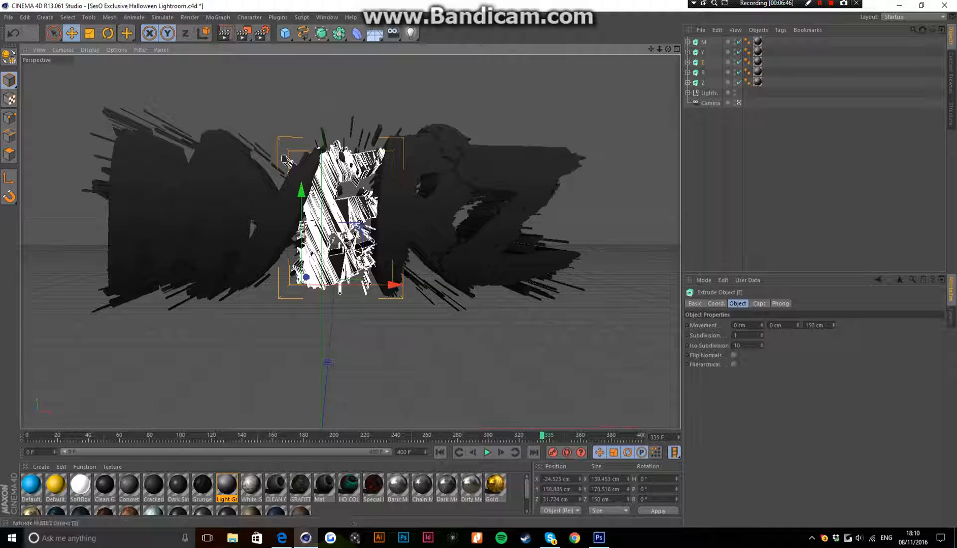
click(703, 72)
drag(466, 296, 462, 296)
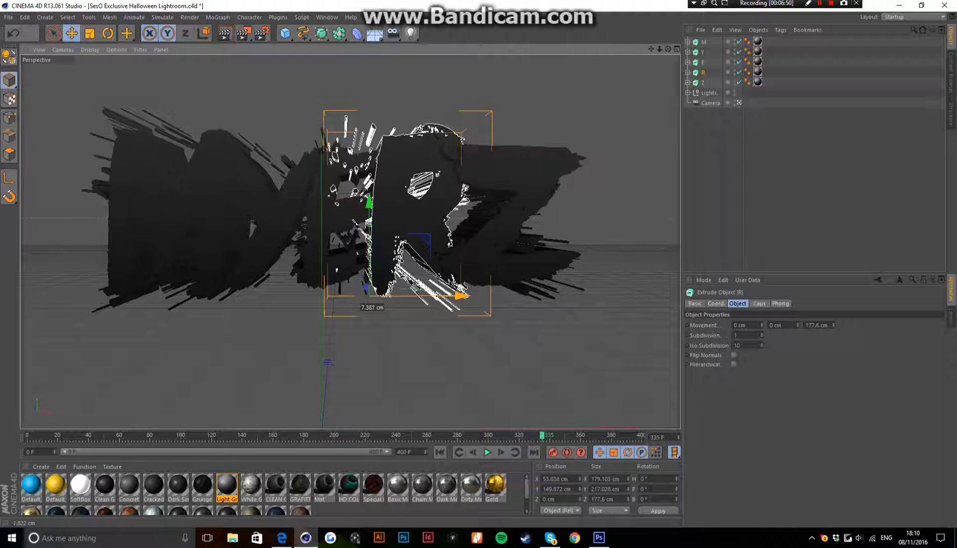
Bring the E forward in depth to about Z -51 cm and move the Y slightly further forward.
click(285, 160)
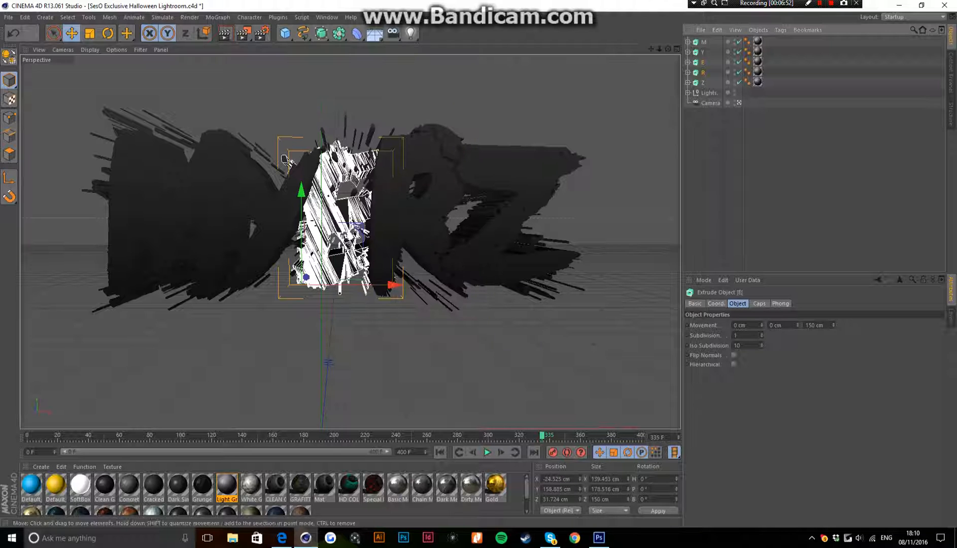
drag(285, 160, 277, 151)
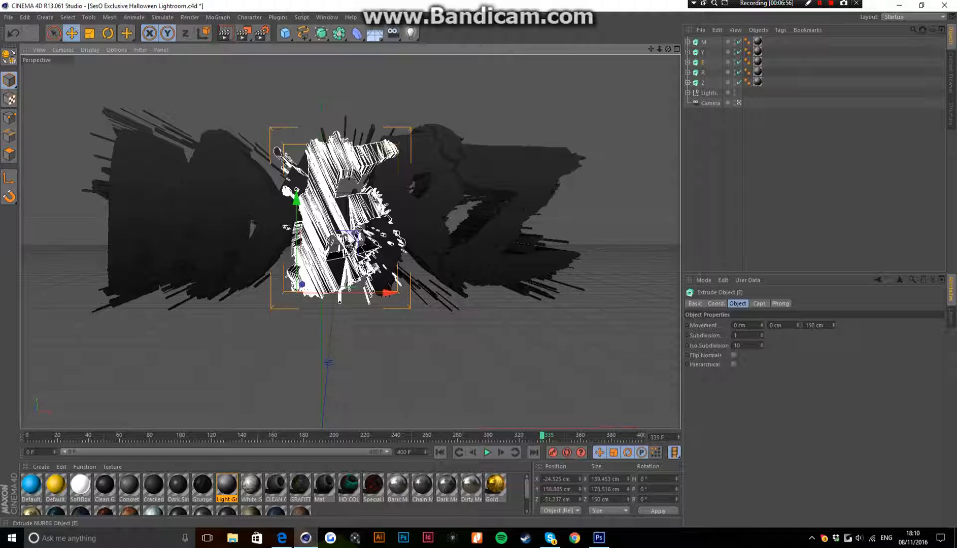
click(238, 219)
drag(221, 279, 219, 283)
Push the R back in depth to about Z 43 cm and clear the selection.
click(368, 238)
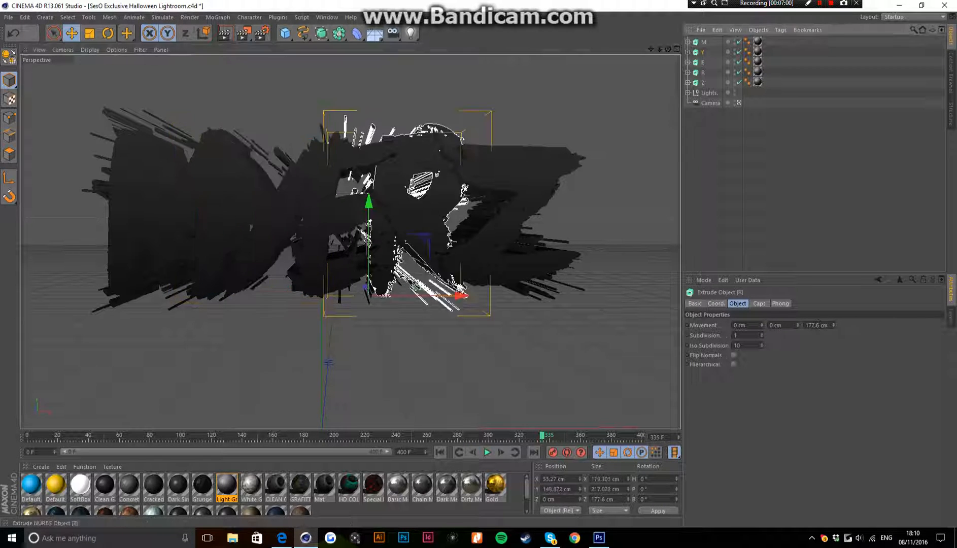
drag(366, 289, 364, 282)
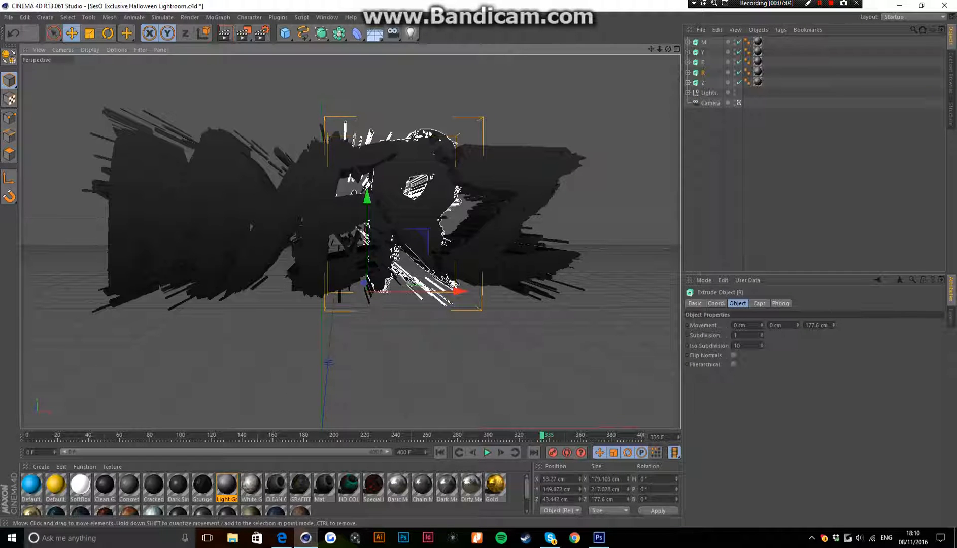
click(715, 133)
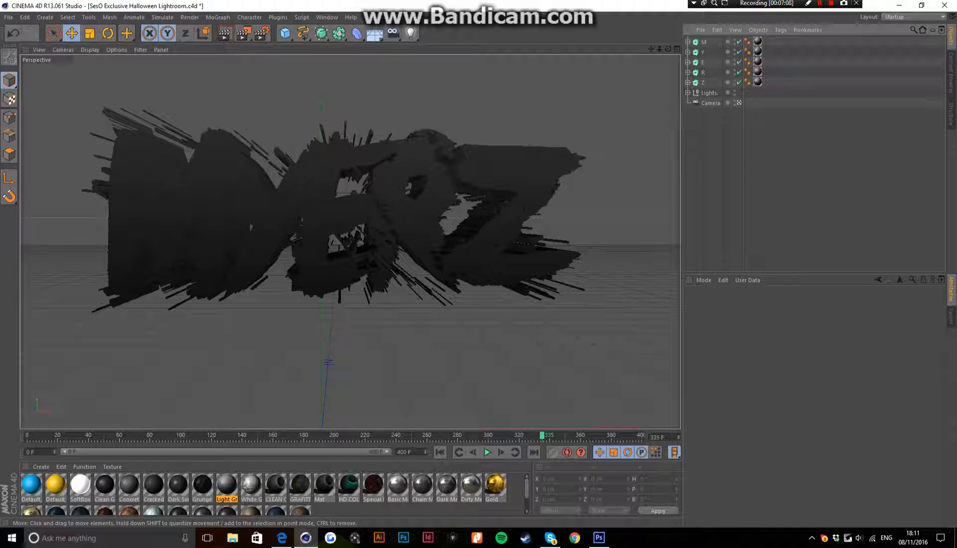
Push the Y back in depth to about Z 12 cm.
alt+drag(349, 242, 348, 241)
click(348, 241)
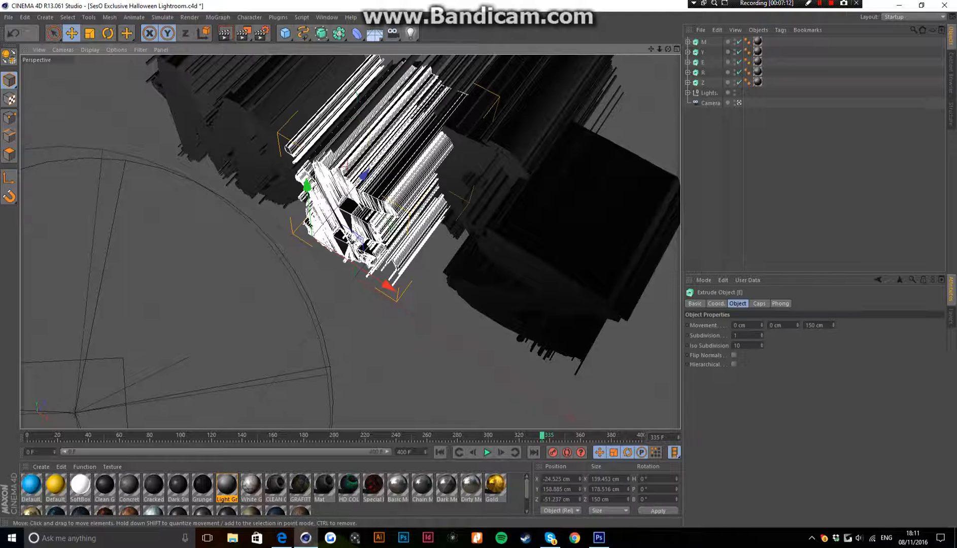
click(293, 185)
mouse_move(293, 184)
mouse_down()
mouse_move(299, 179)
mouse_move(293, 184)
mouse_up()
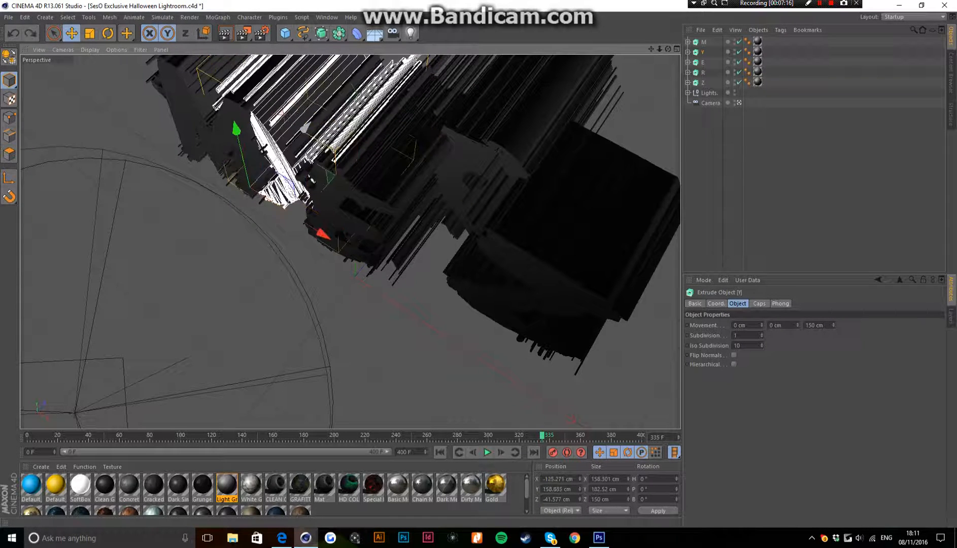
drag(305, 128, 314, 119)
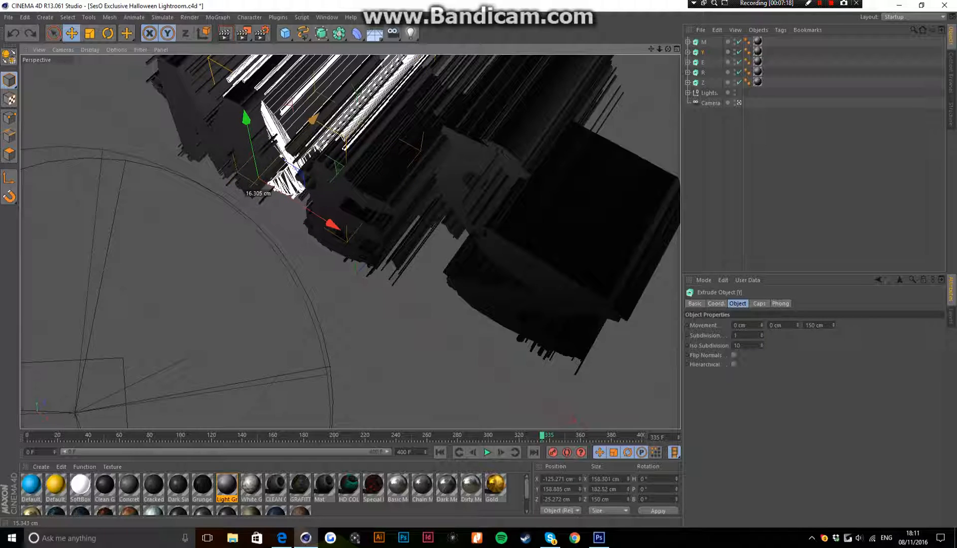
alt+drag(314, 153, 239, 114)
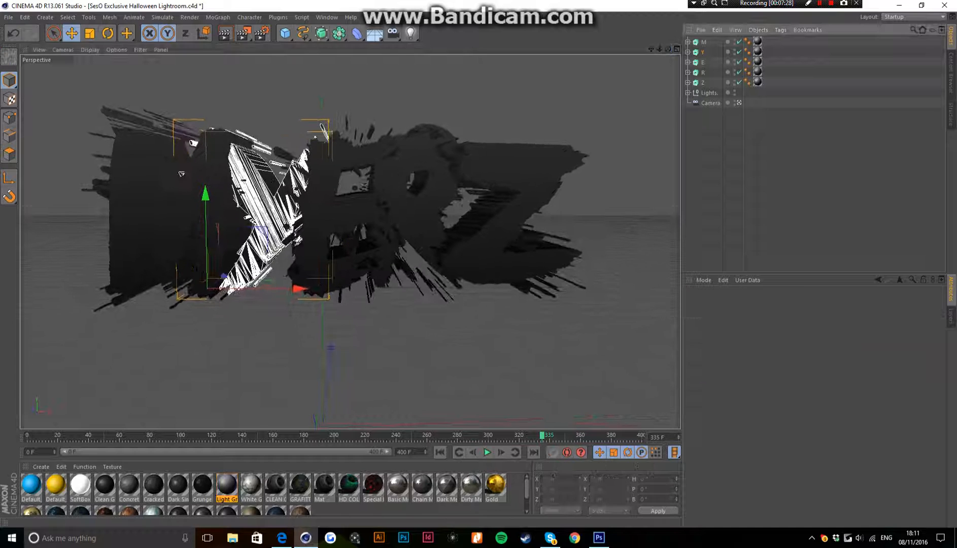
Move all five letters together up to about Y 643 cm and sideways to about X -38 cm, and clear the selection.
mouse_move(659, 49)
mouse_down()
mouse_move(551, 49)
mouse_move(659, 49)
mouse_up()
drag(776, 85, 550, 48)
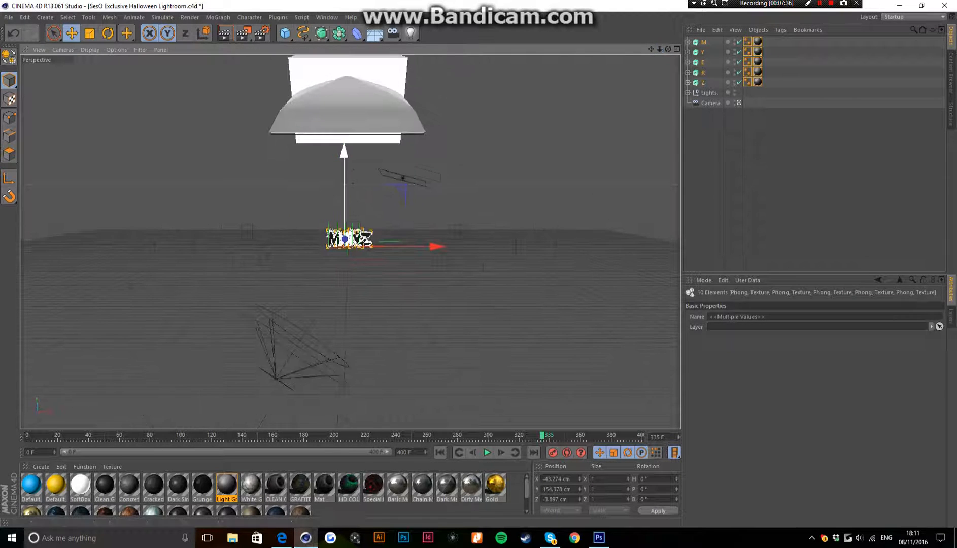
drag(344, 107, 344, 89)
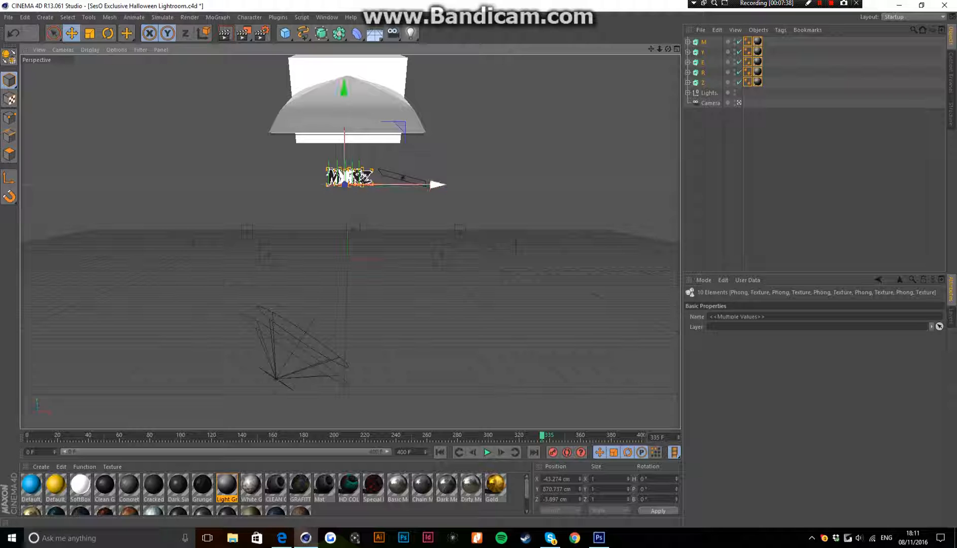
drag(437, 184, 441, 184)
drag(348, 89, 348, 108)
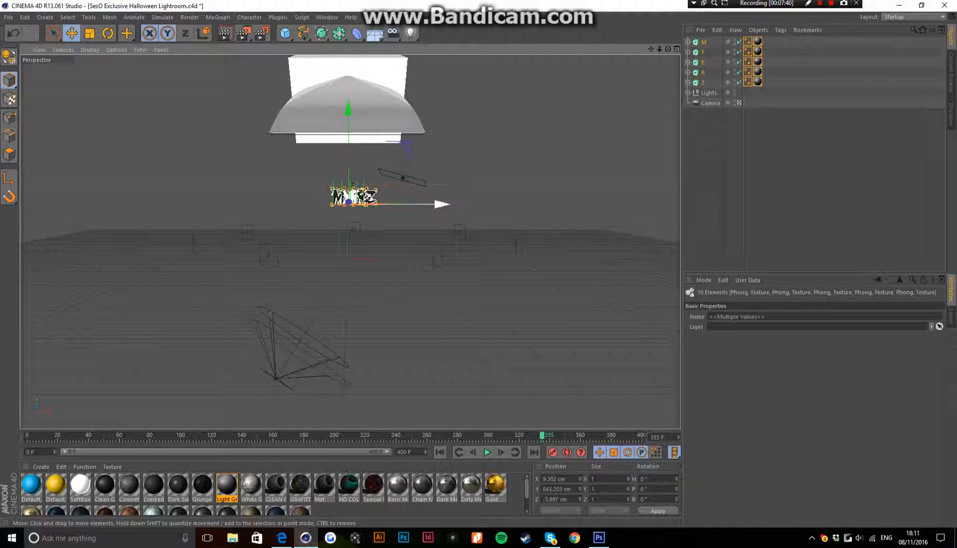
drag(442, 204, 438, 204)
mouse_move(651, 49)
mouse_down()
mouse_move(668, 54)
mouse_move(656, 92)
mouse_move(675, 49)
mouse_move(735, 49)
mouse_move(626, 35)
mouse_move(602, 41)
mouse_move(659, 41)
mouse_move(645, 33)
mouse_up()
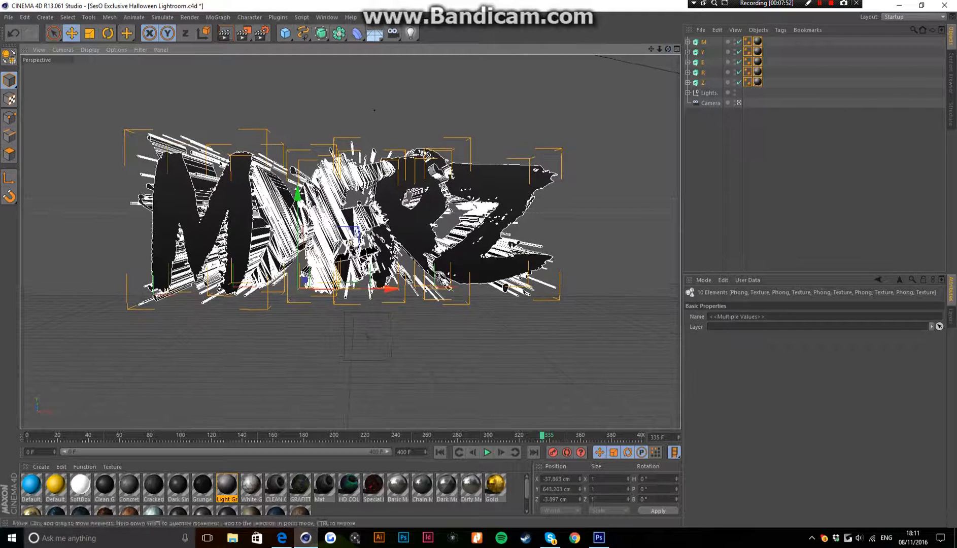
click(761, 152)
Start a test render of the perspective view, dismissing the texture error, and stop it partway.
click(225, 33)
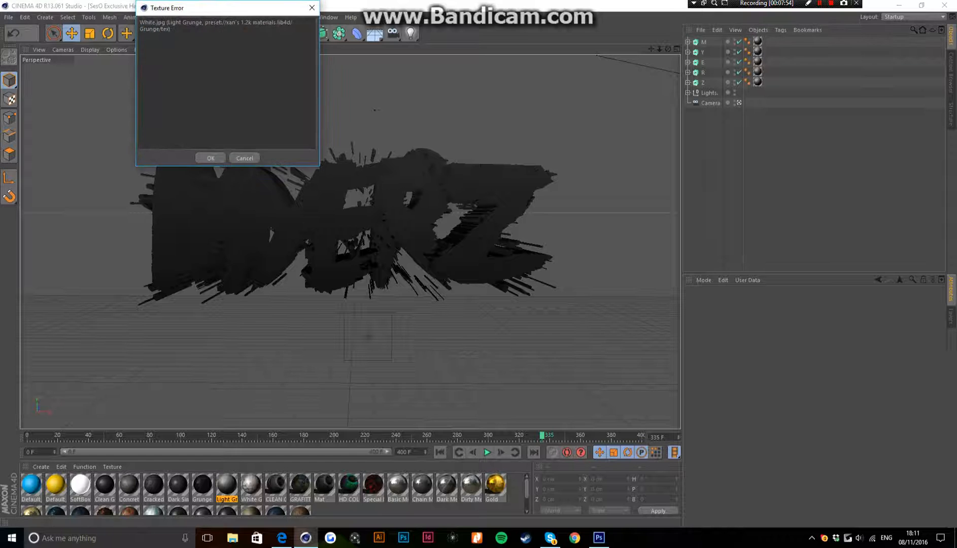
key(Return)
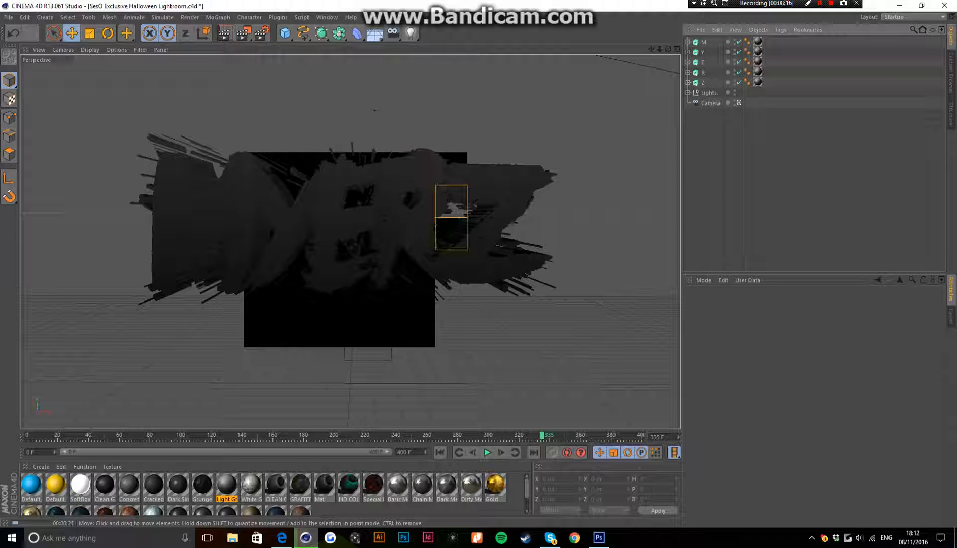
key(Escape)
Open the recent scene Vibrant.c4d and copy its light grey Mat.1 material.
scroll(275, 492, down, 3)
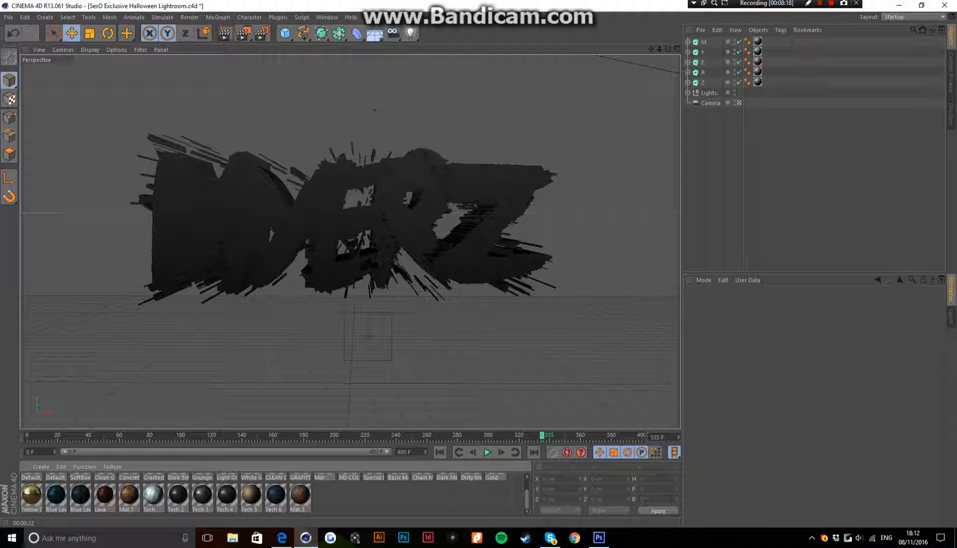
right_click(306, 537)
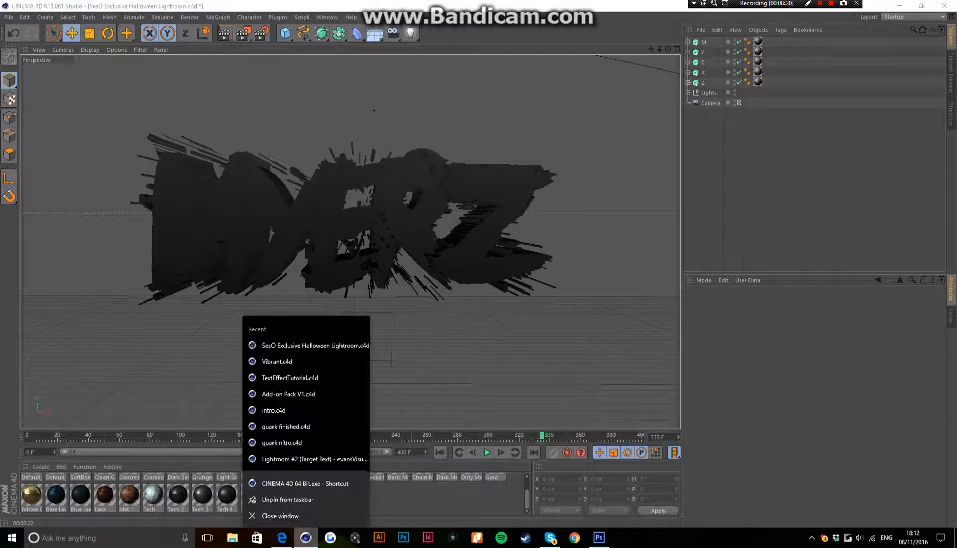
click(277, 362)
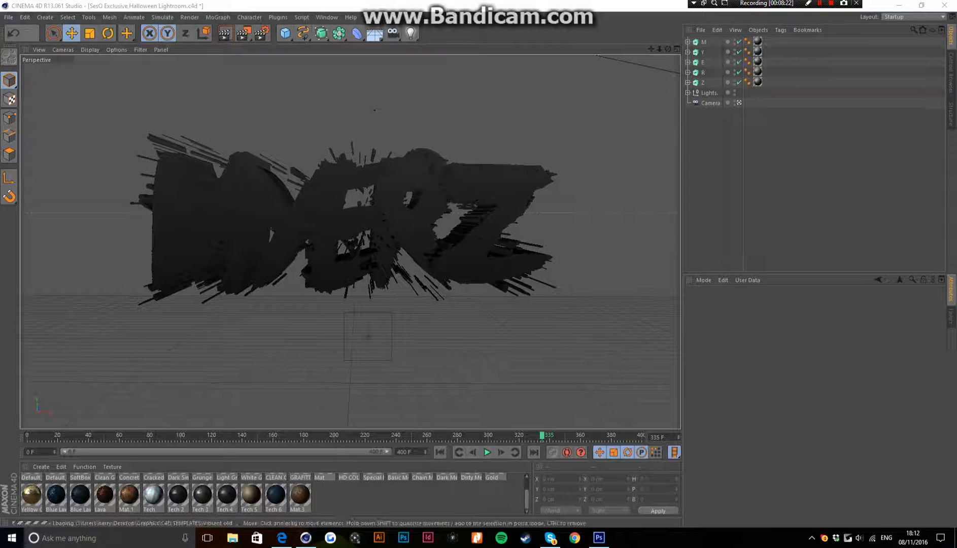
click(178, 485)
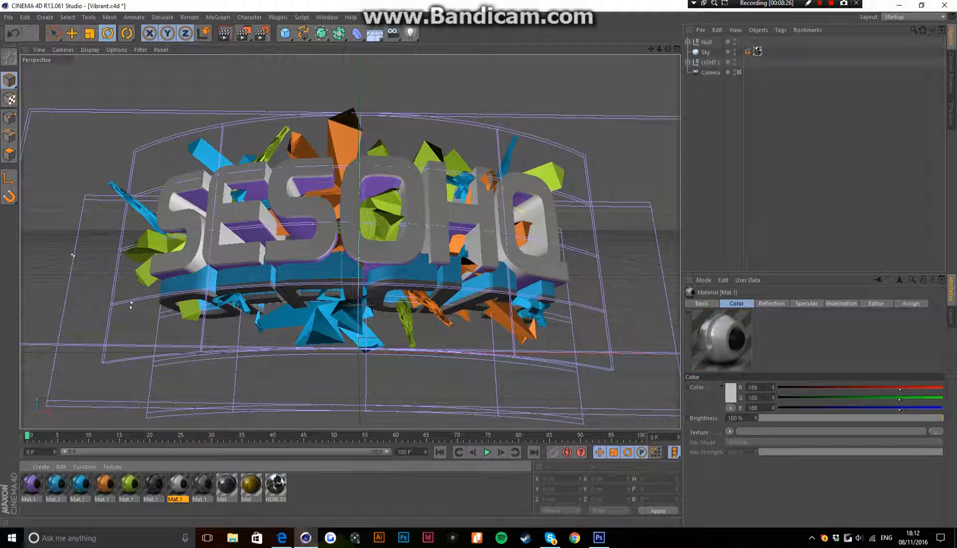
click(61, 466)
click(81, 288)
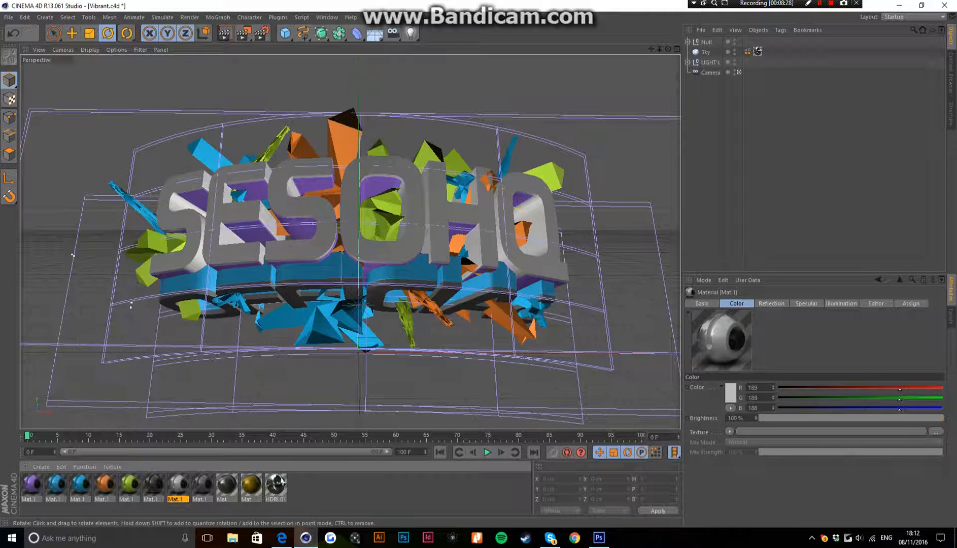
Return to the SesO Exclusive Halloween Lightroom scene and replace all its materials with the copied Mat.1.
click(327, 16)
click(355, 226)
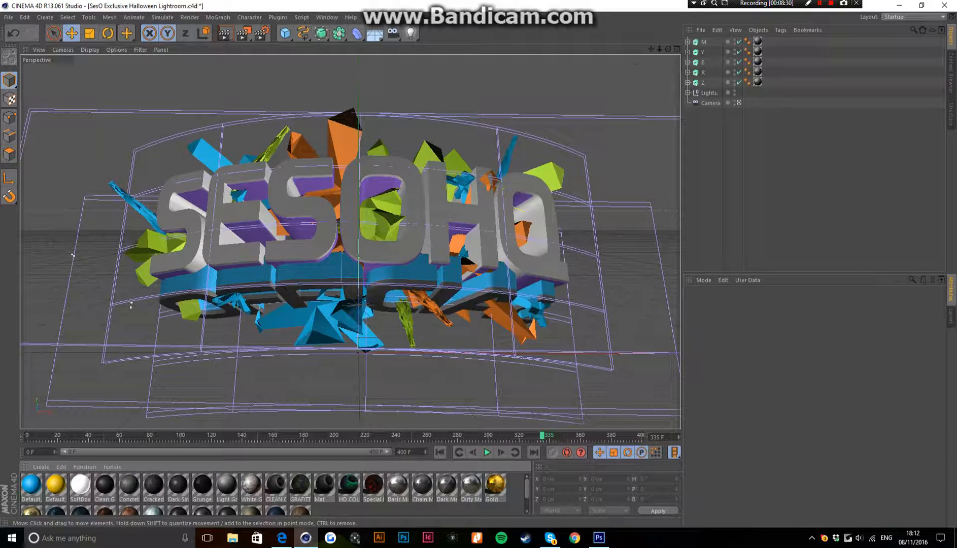
key(ctrl+a)
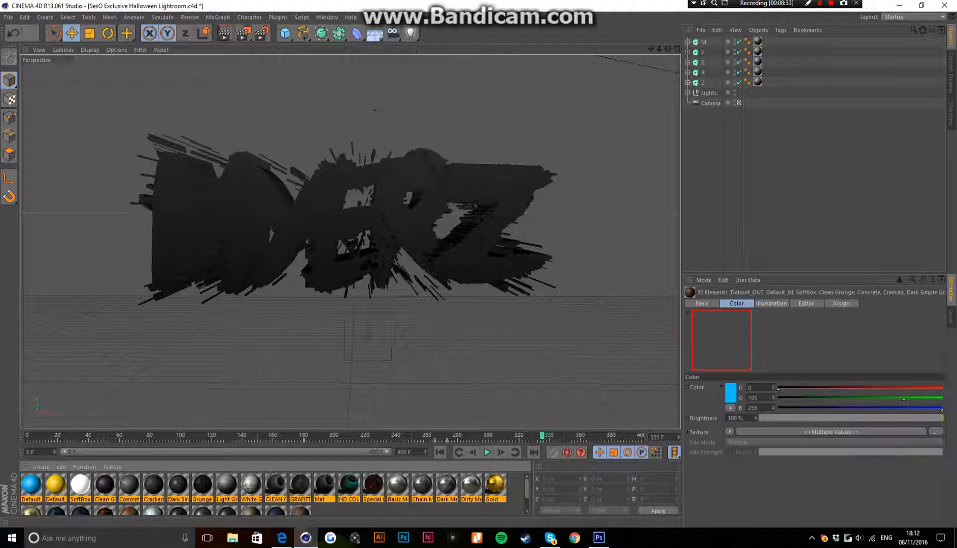
key(Delete)
key(ctrl+n)
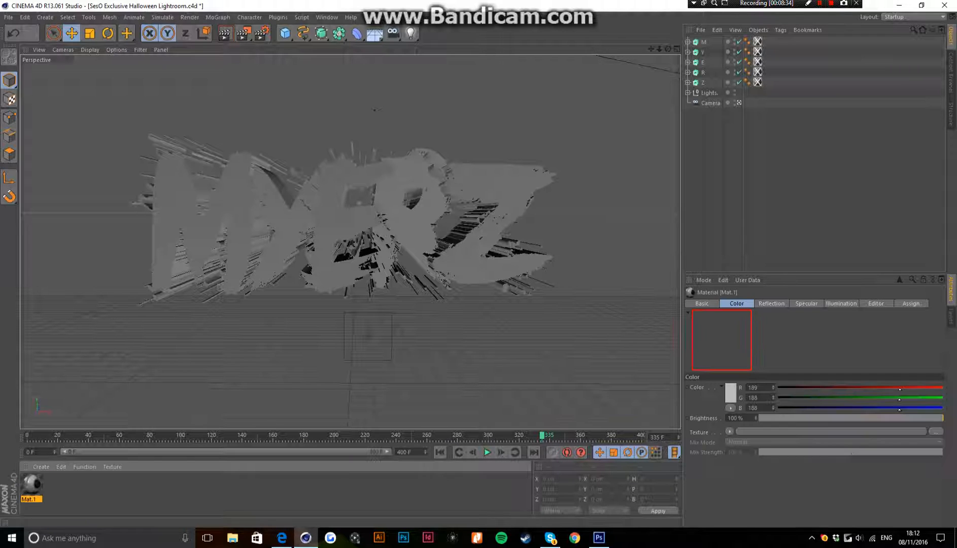
Replace the empty texture tags on all five letters with Mat.1 tags set to Frontal projection.
drag(763, 95, 755, 41)
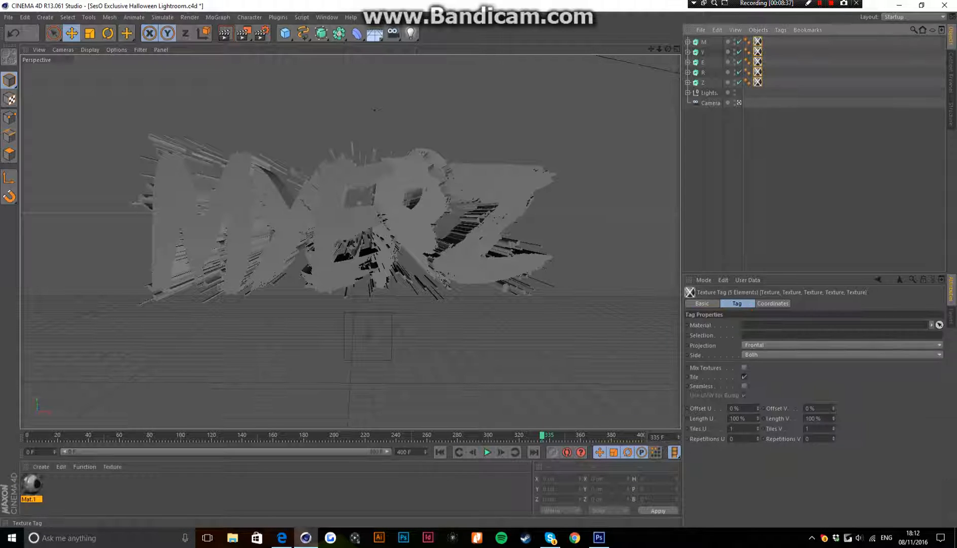
key(Delete)
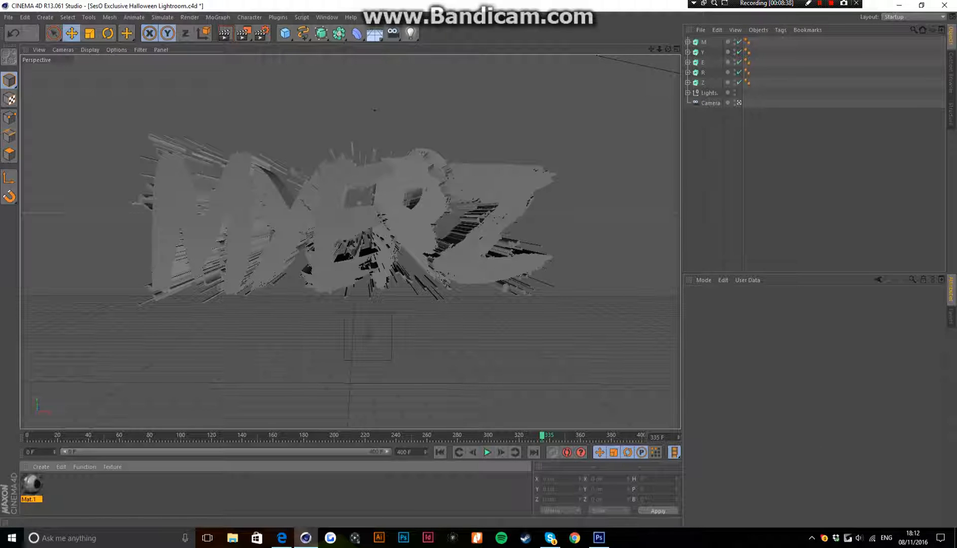
drag(31, 485, 704, 42)
click(763, 345)
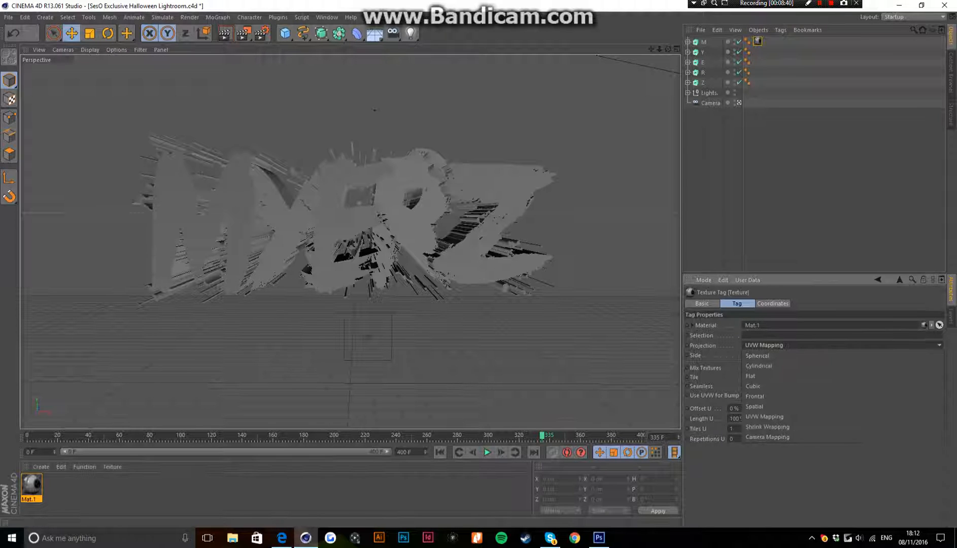
click(755, 395)
drag(31, 485, 758, 72)
double_click(758, 52)
ctrl+drag(758, 72, 757, 82)
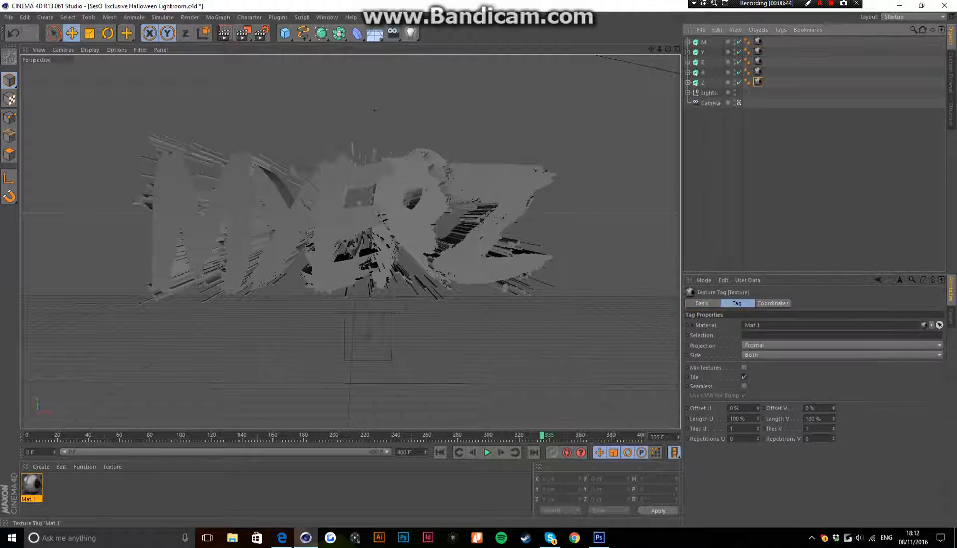
Test render the perspective view to check the grey material, and inspect the E and Y letters.
key(ctrl+r)
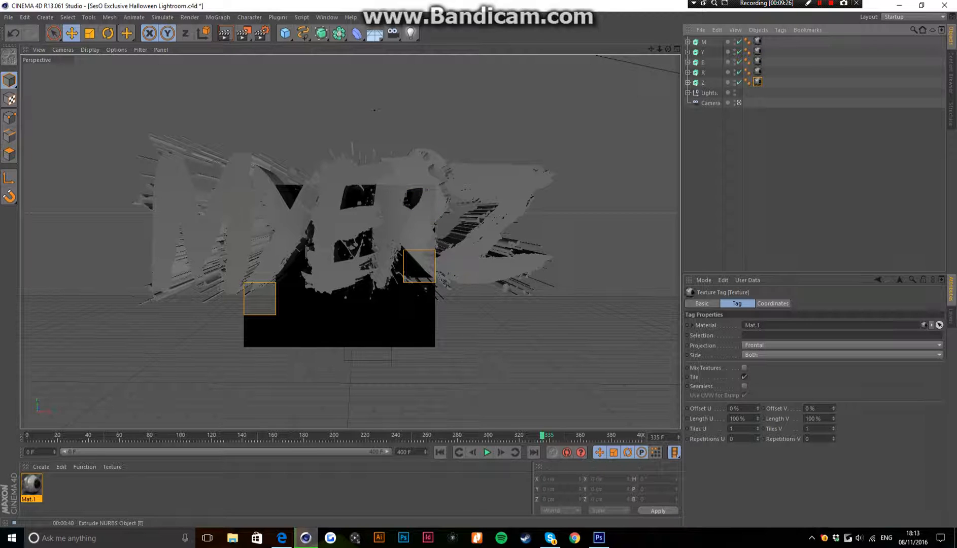
click(702, 62)
drag(668, 49, 663, 49)
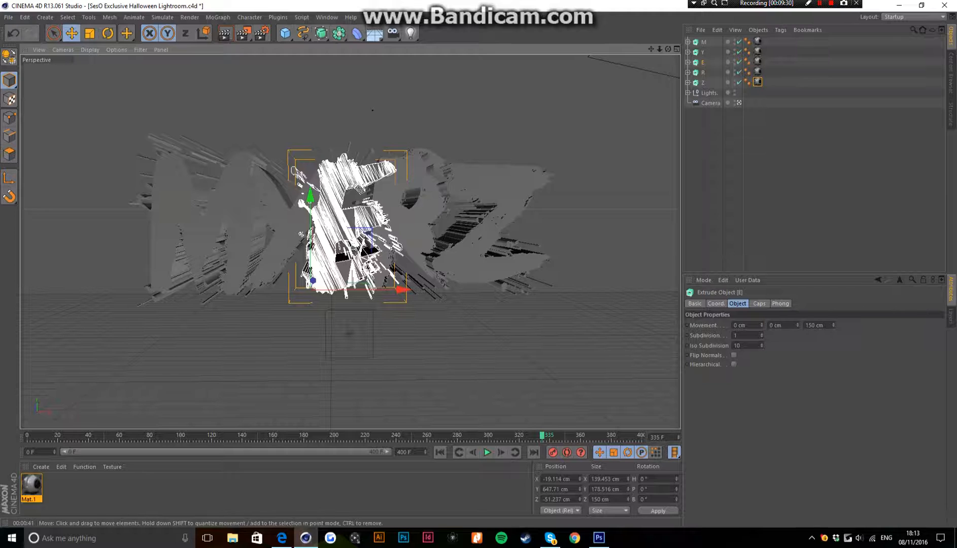
click(212, 189)
drag(212, 189, 225, 165)
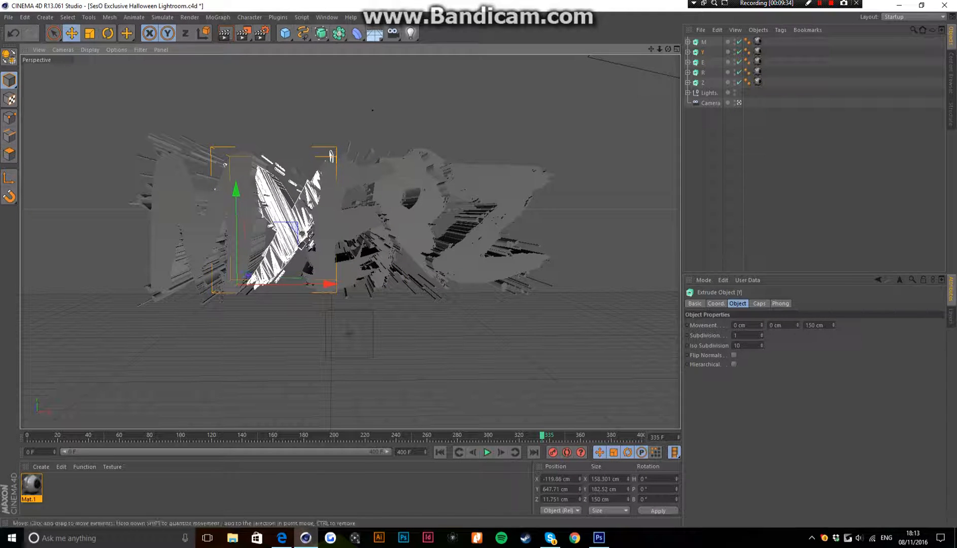
Try rotating all five letters together to a pitch of about -9°, and clear the selection.
key(ctrl+a)
key(r)
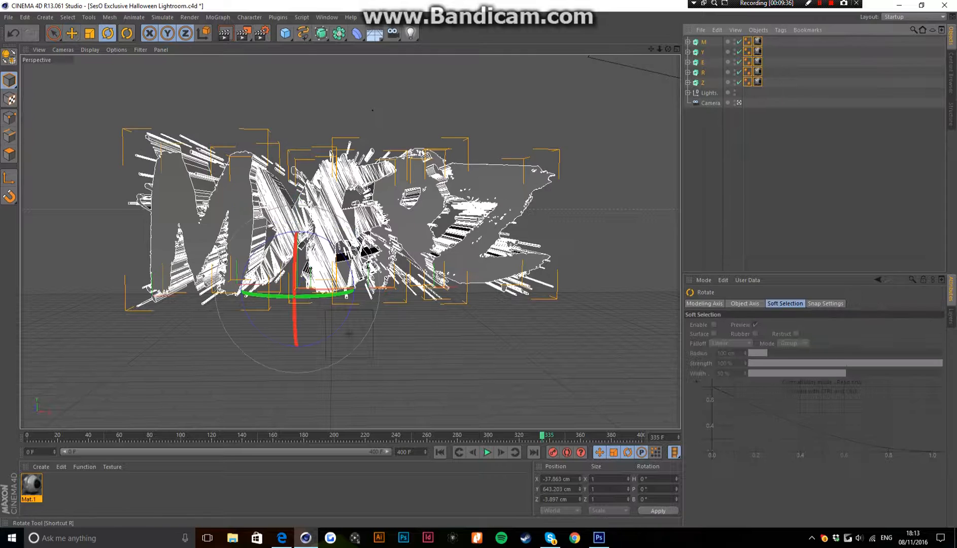
drag(296, 277, 327, 255)
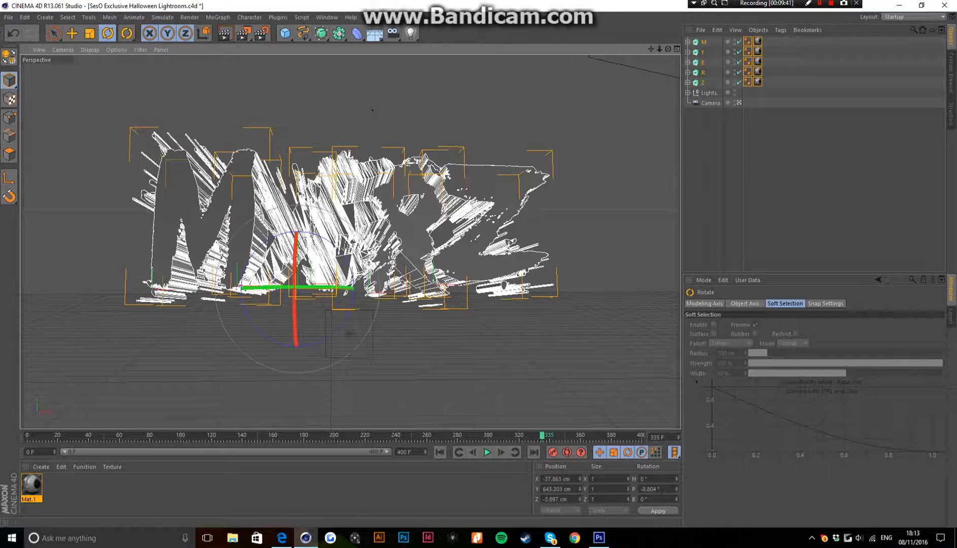
key(ctrl+shift+a)
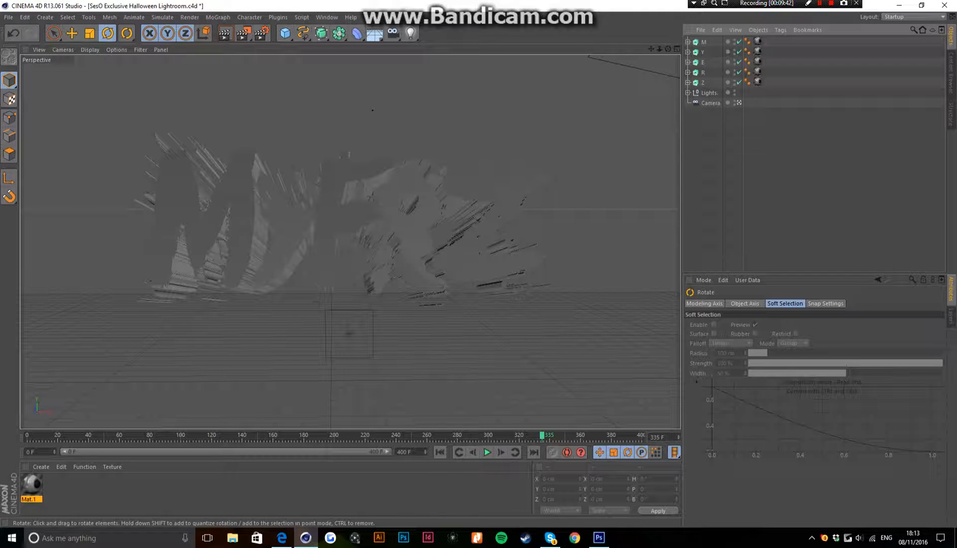
Try tilting all five letters in the opposite pitch direction and clear the selection.
drag(778, 87, 702, 41)
mouse_move(295, 259)
mouse_down()
mouse_move(293, 233)
mouse_move(295, 249)
mouse_up()
key(ctrl+shift+a)
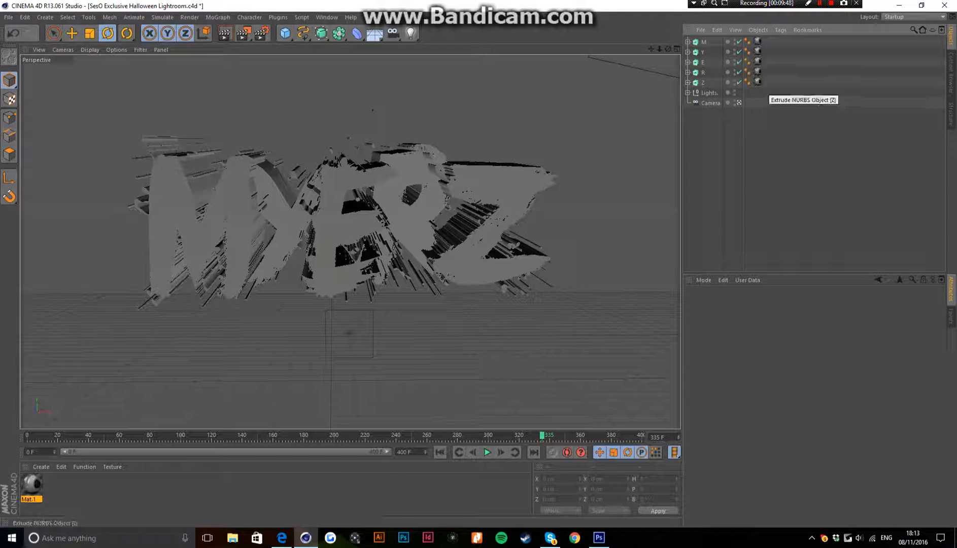
Undo the pitch rotations of the letters and clear the selection.
key(ctrl+z)
key(ctrl+z)
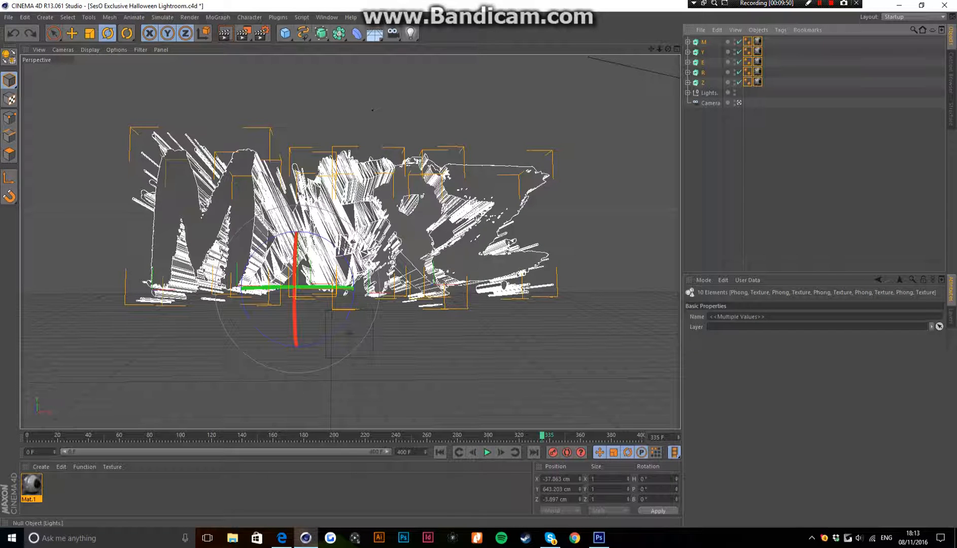
key(ctrl+z)
mouse_move(667, 48)
mouse_down()
mouse_move(667, 28)
mouse_move(675, 69)
mouse_move(669, 50)
mouse_up()
click(736, 153)
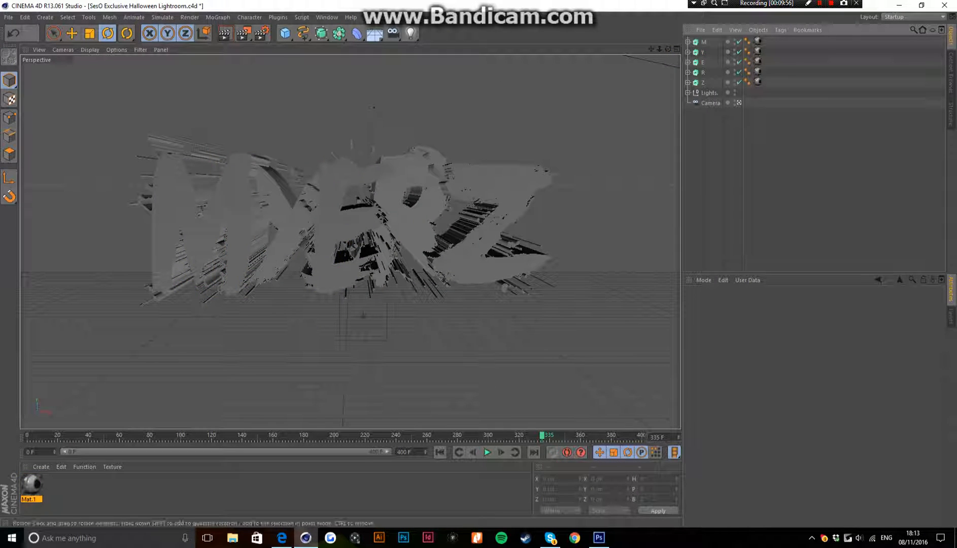